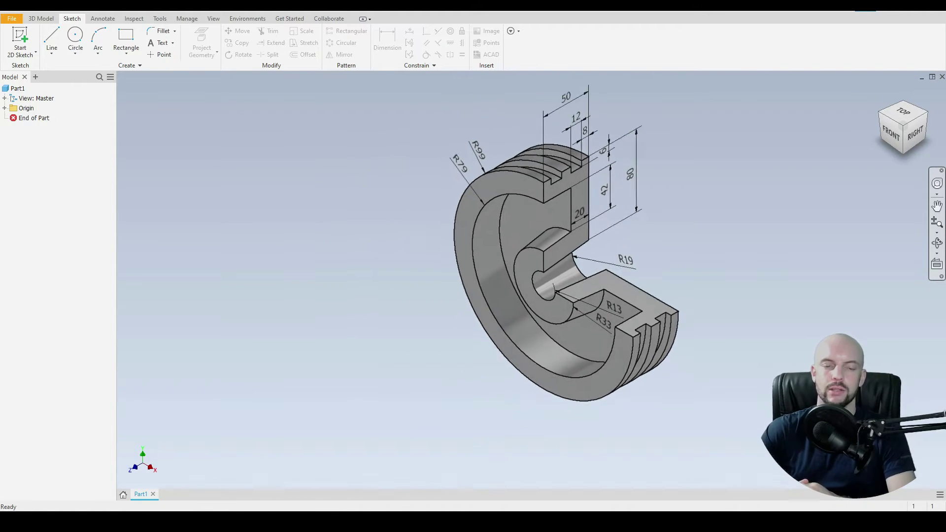
Start a sketch on the front origin plane and draw a 13 mm vertical line from the origin
{"action": "left_click", "coordinate": [16, 36]}
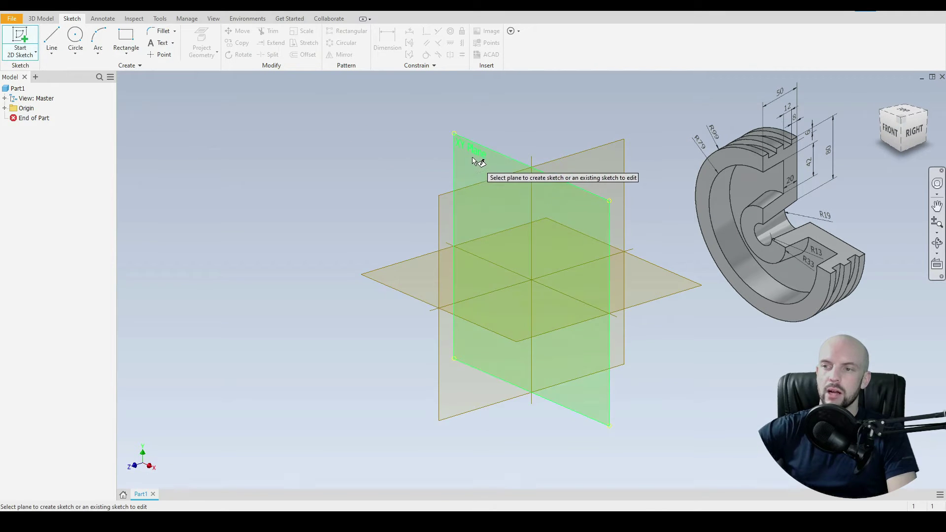
{"action": "left_click", "coordinate": [472, 157]}
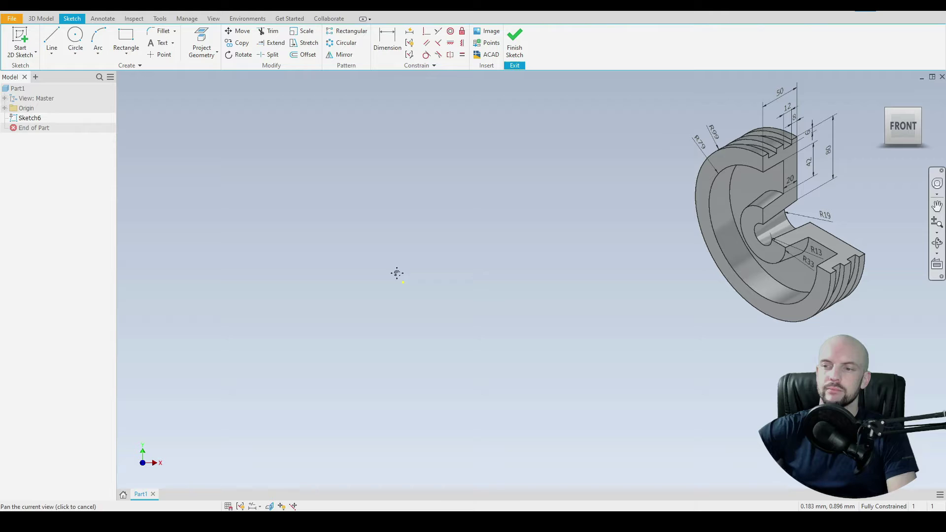
{"action": "left_click", "coordinate": [52, 40]}
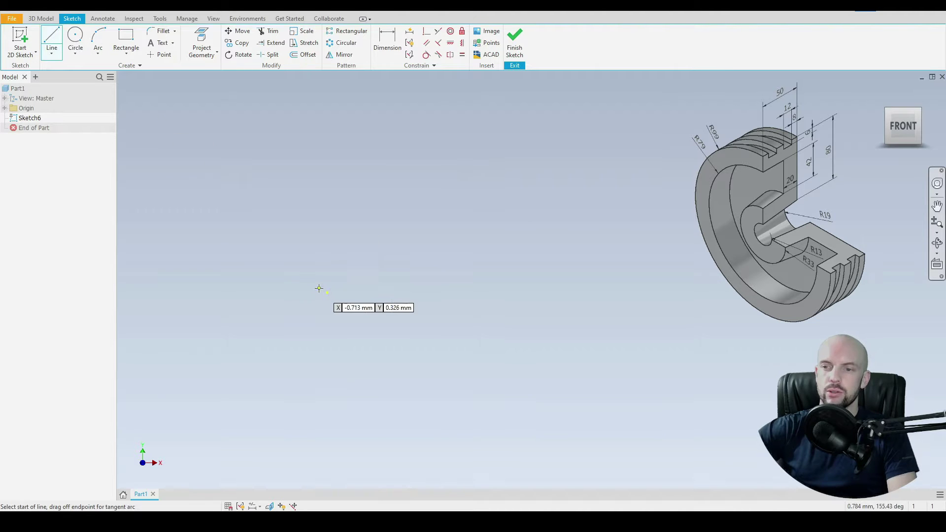
{"action": "left_click", "coordinate": [327, 292]}
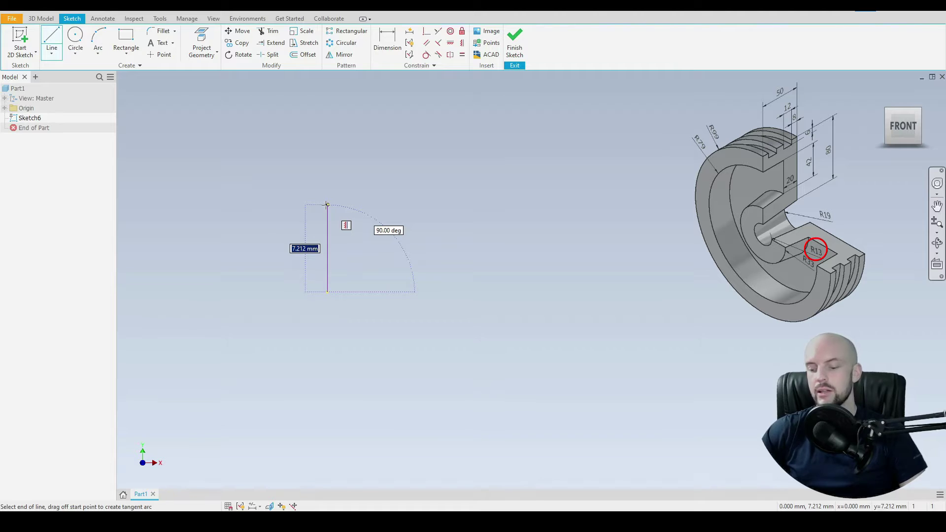
{"action": "type", "text": "13"}
{"action": "key", "text": "Return"}
{"action": "scroll", "coordinate": [323, 209], "scroll_direction": "up", "scroll_amount": 5}
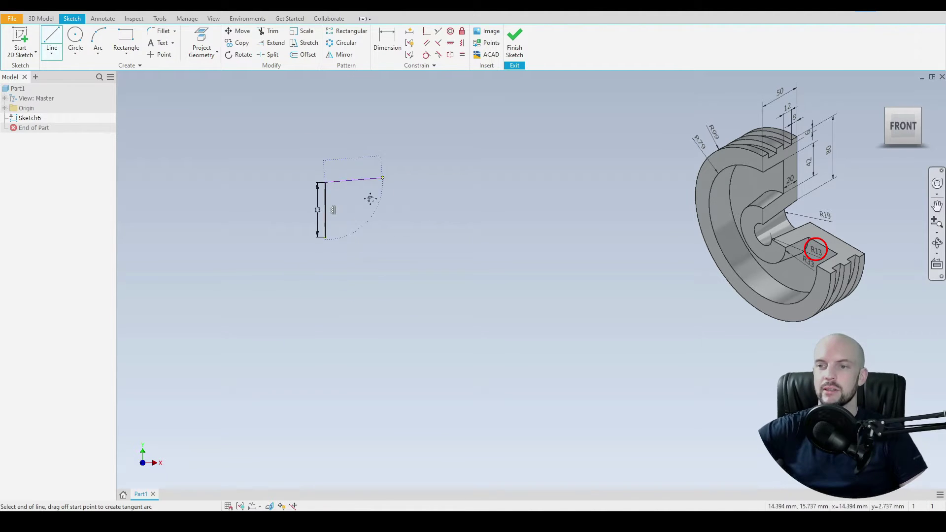
{"action": "middle_click_drag", "start_coordinate": [370, 198], "coordinate": [329, 265]}
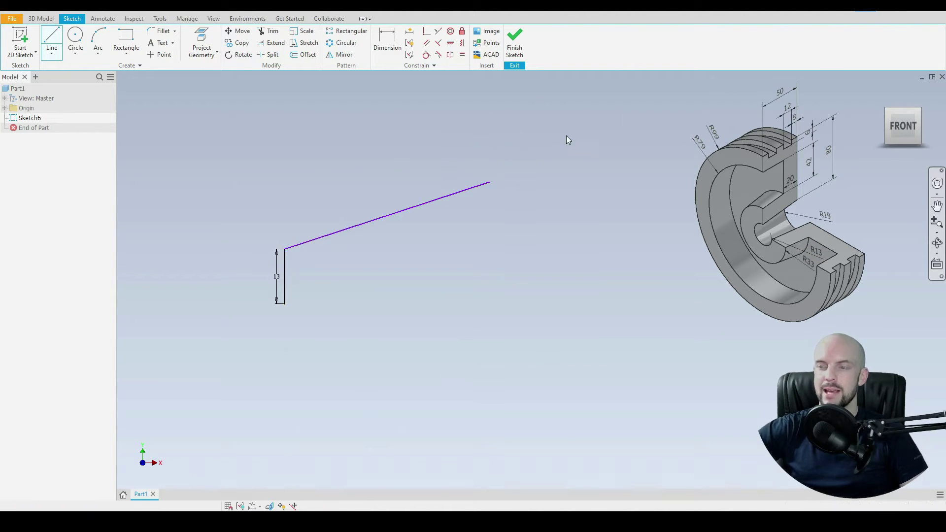
Dimension the sloped profile 50 mm wide and 19 mm high at its right end
{"action": "key", "text": "Escape"}
{"action": "key", "text": "d"}
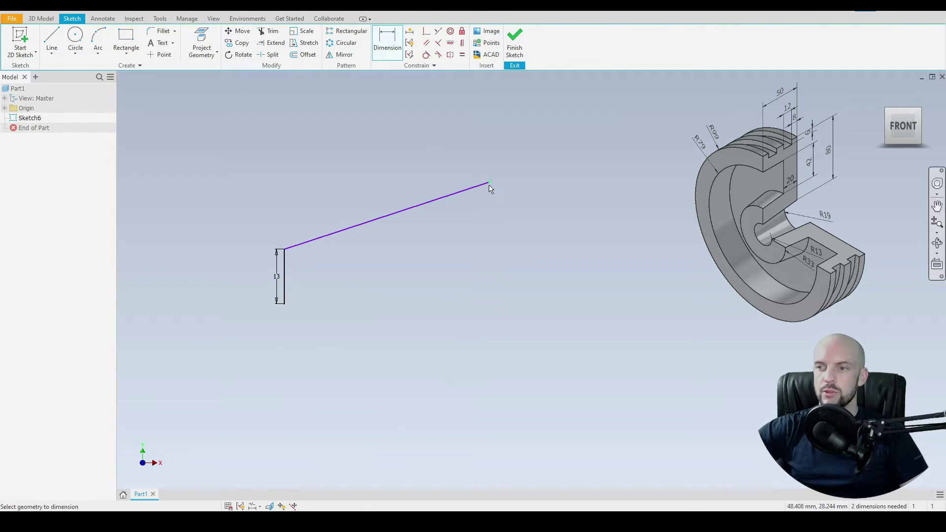
{"action": "left_click", "coordinate": [284, 304]}
{"action": "left_click", "coordinate": [488, 183]}
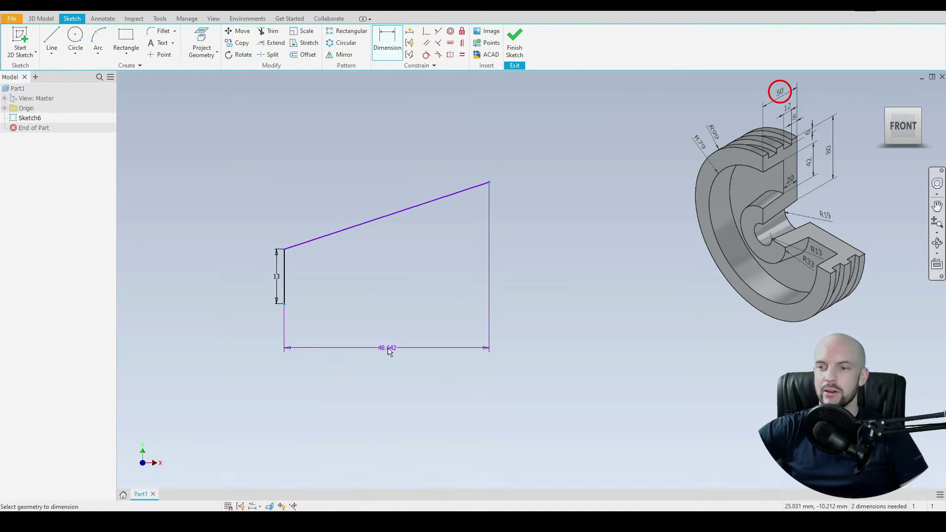
{"action": "left_click", "coordinate": [386, 348]}
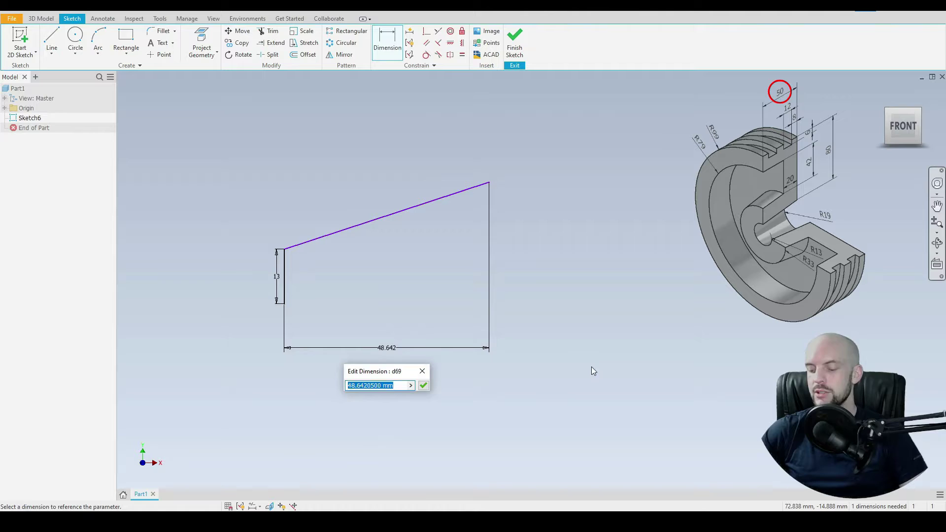
{"action": "type", "text": "50"}
{"action": "key", "text": "Return"}
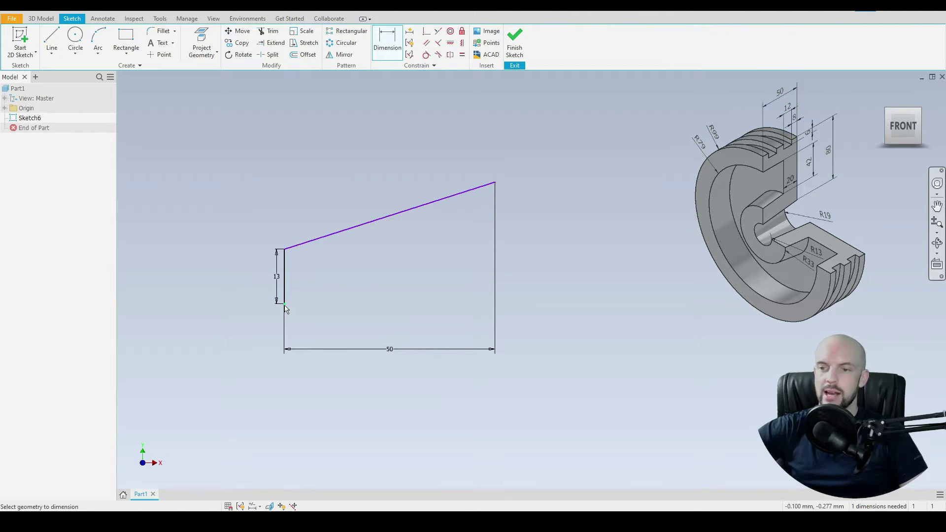
{"action": "left_click", "coordinate": [495, 182]}
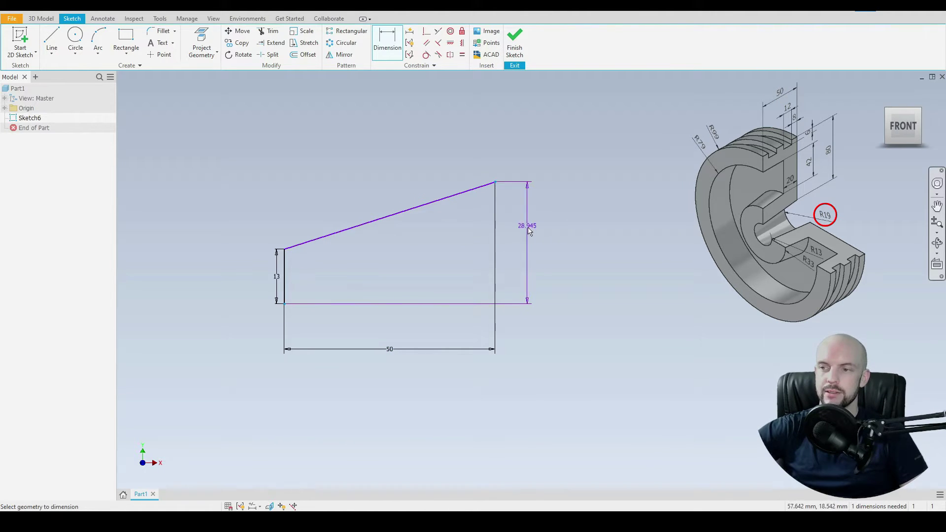
{"action": "left_click", "coordinate": [530, 249]}
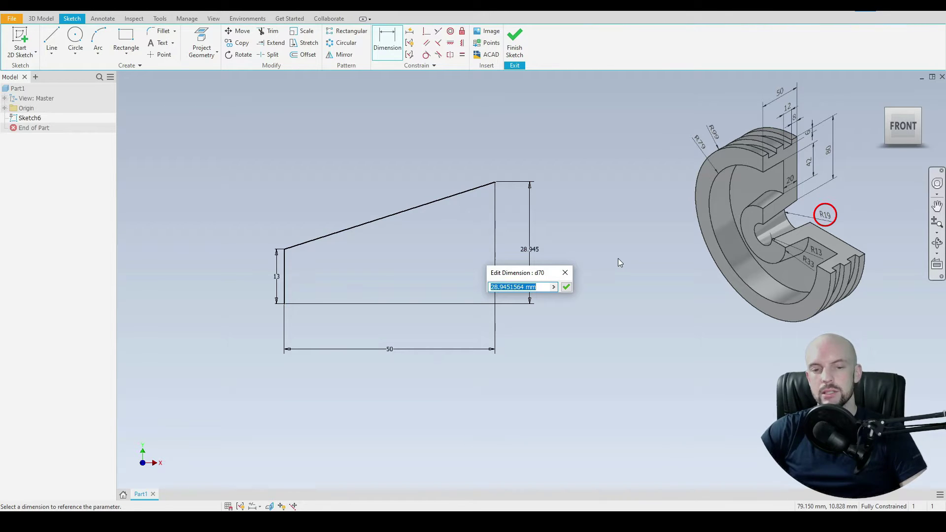
{"action": "type", "text": "19"}
{"action": "key", "text": "Return"}
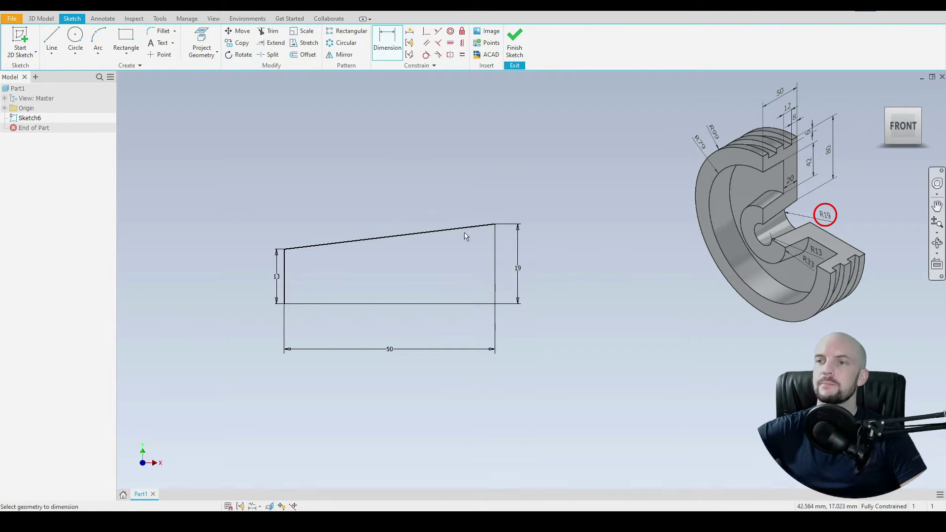
{"action": "scroll", "coordinate": [353, 217], "scroll_direction": "down", "scroll_amount": 3}
Draw an 80 mm vertical line up from the sloped line's right end
{"action": "left_click", "coordinate": [51, 39]}
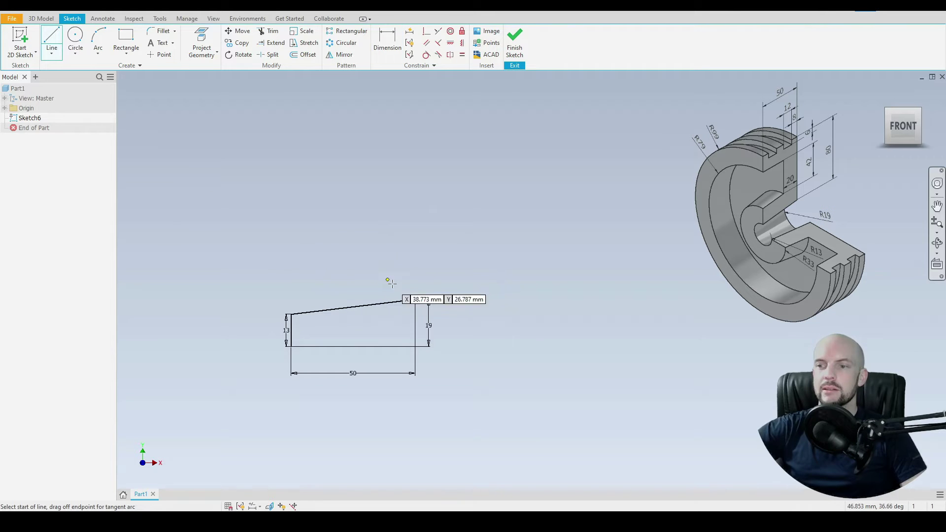
{"action": "left_click", "coordinate": [414, 298]}
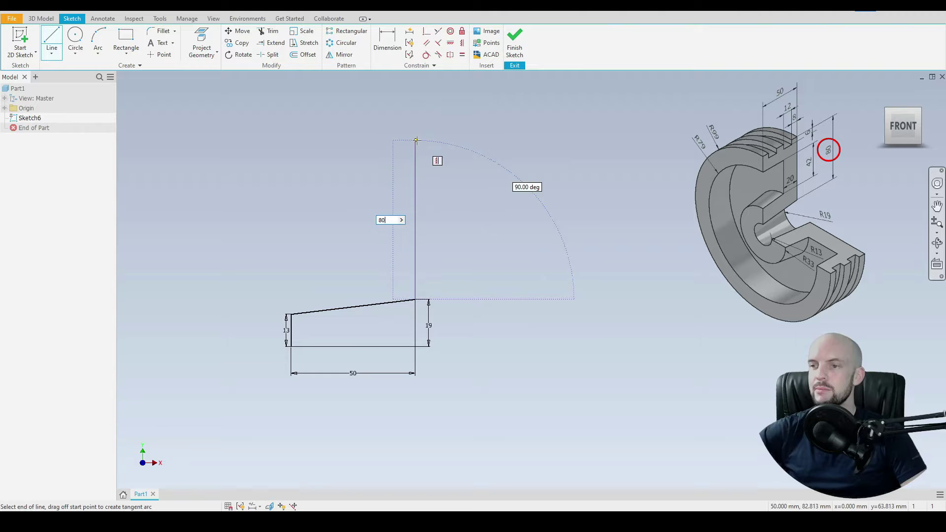
{"action": "type", "text": "80"}
{"action": "key", "text": "Return"}
{"action": "middle_click_drag", "start_coordinate": [423, 178], "coordinate": [432, 332]}
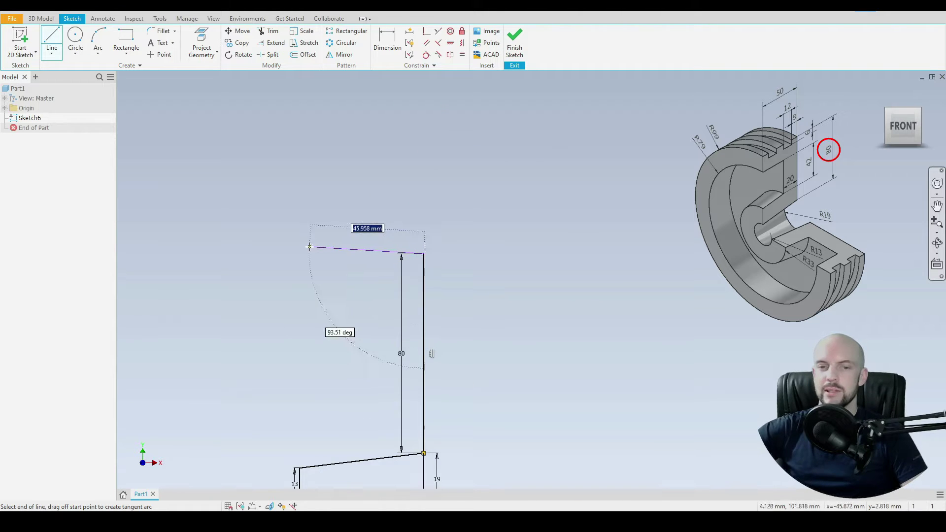
{"action": "scroll", "coordinate": [359, 249], "scroll_direction": "up", "scroll_amount": 3}
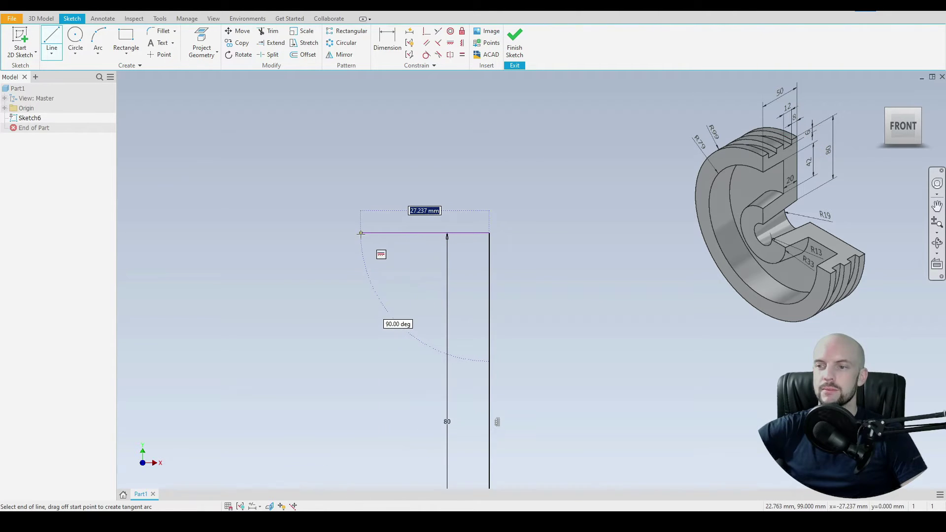
Add an 8 mm top step and a 6 mm deep, 12 mm wide groove
{"action": "key", "text": "Return"}
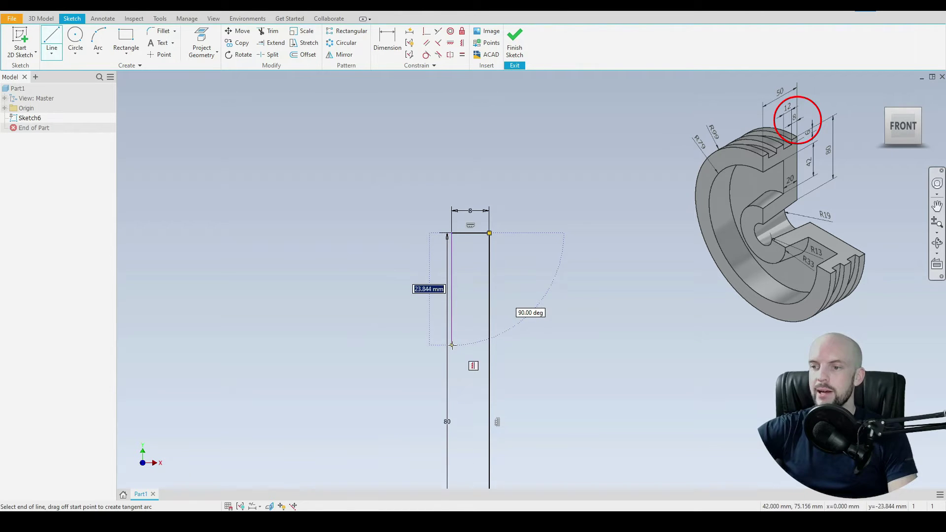
{"action": "type", "text": "6"}
{"action": "key", "text": "Return"}
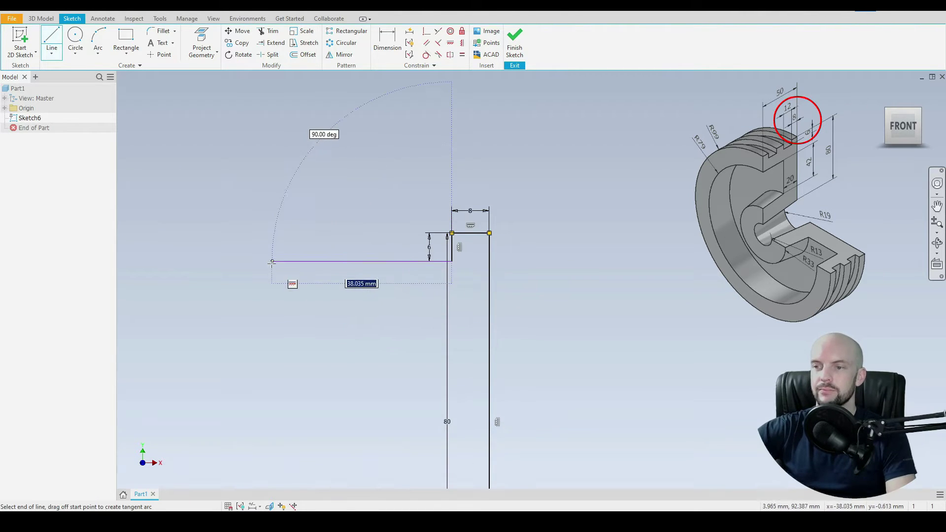
{"action": "type", "text": "12"}
{"action": "key", "text": "Return"}
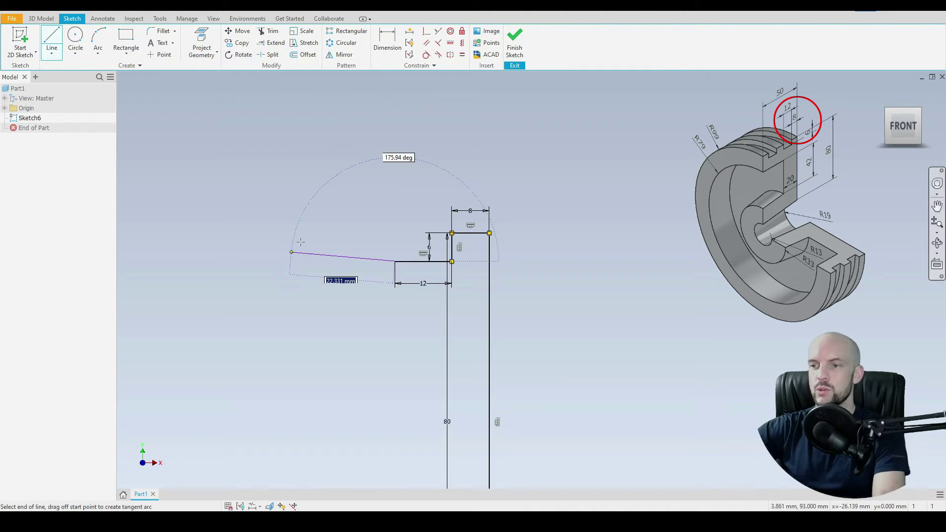
{"action": "type", "text": "6"}
{"action": "key", "text": "Return"}
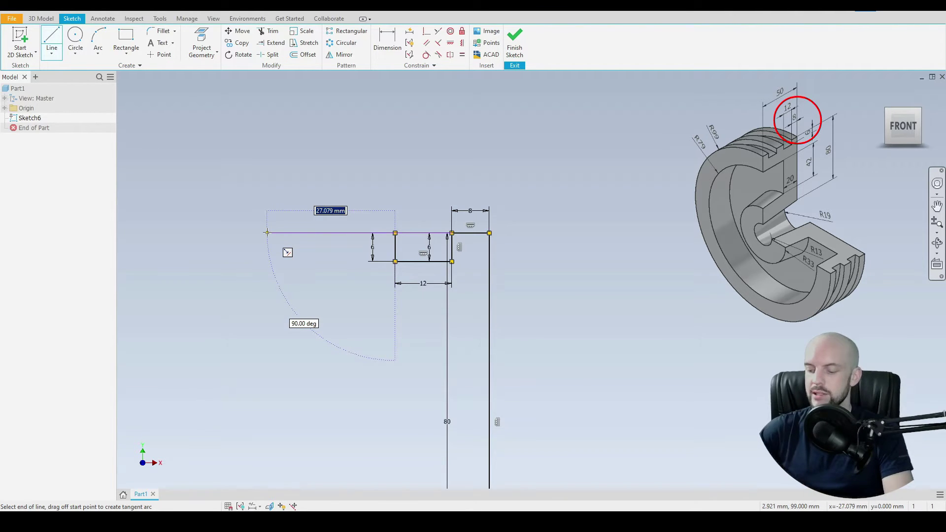
Continue with a 10 mm top segment, a 12 mm groove floor, a riser and an 8 mm top edge
{"action": "type", "text": "10"}
{"action": "key", "text": "Return"}
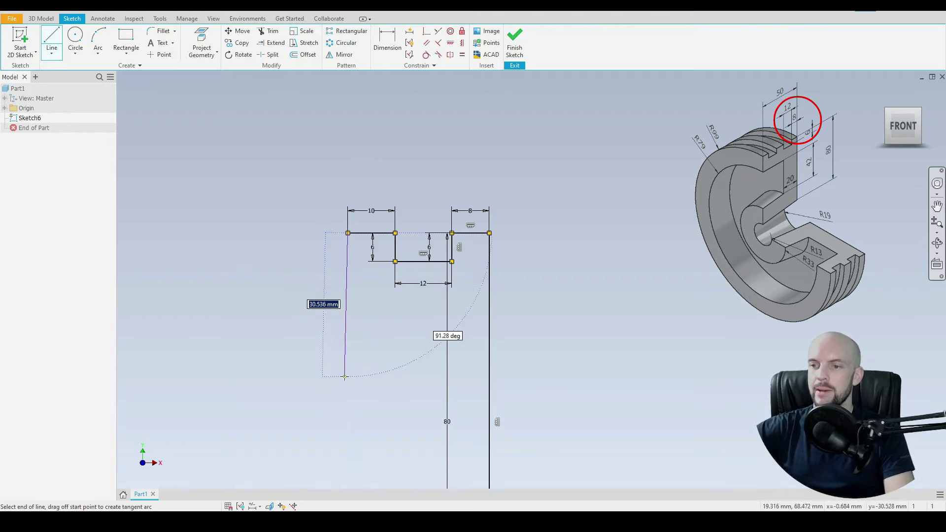
{"action": "left_click", "coordinate": [348, 261]}
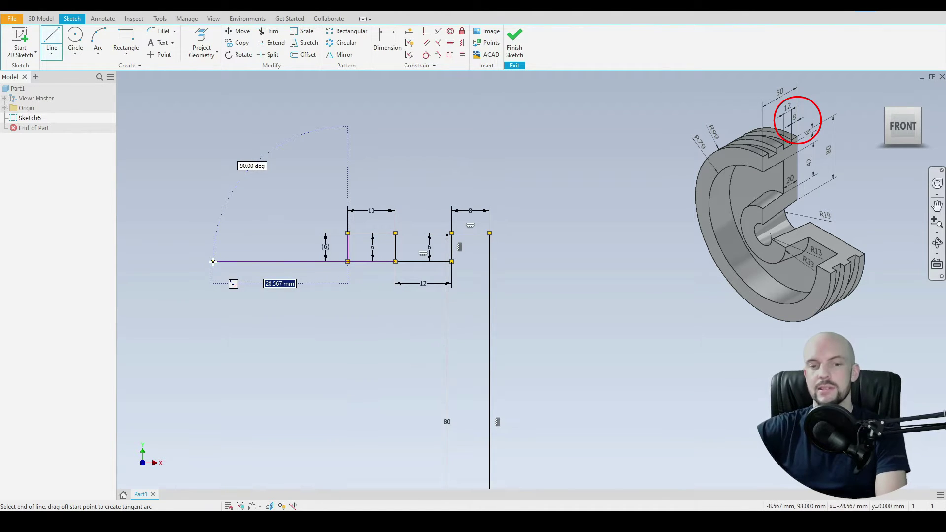
{"action": "type", "text": "12"}
{"action": "key", "text": "Return"}
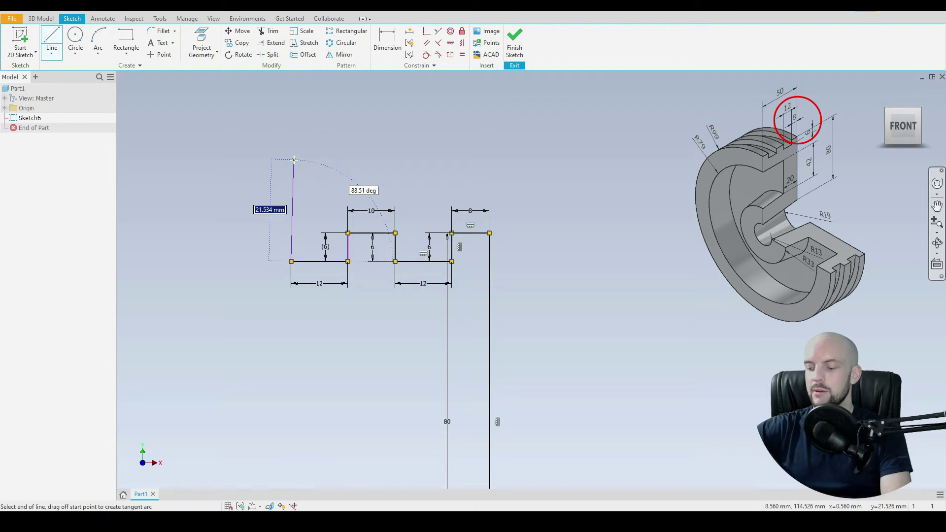
{"action": "left_click", "coordinate": [291, 233]}
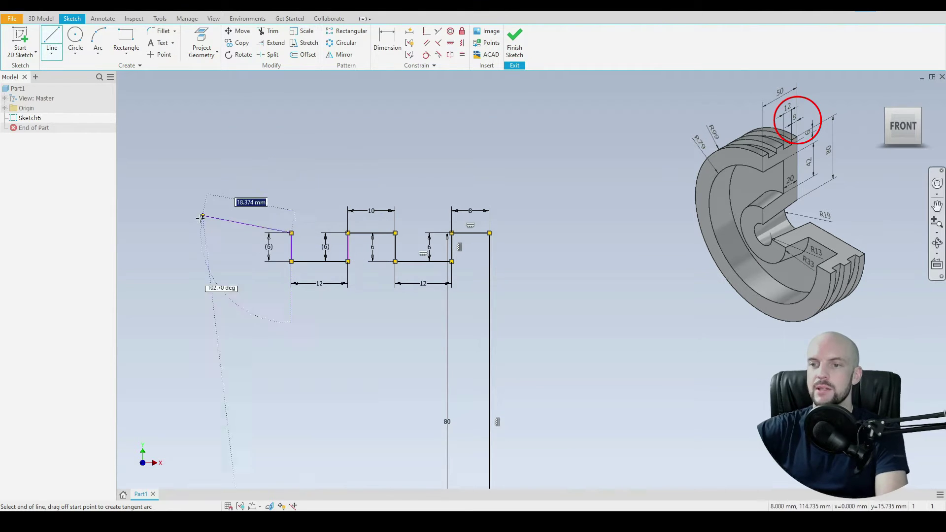
{"action": "type", "text": "8"}
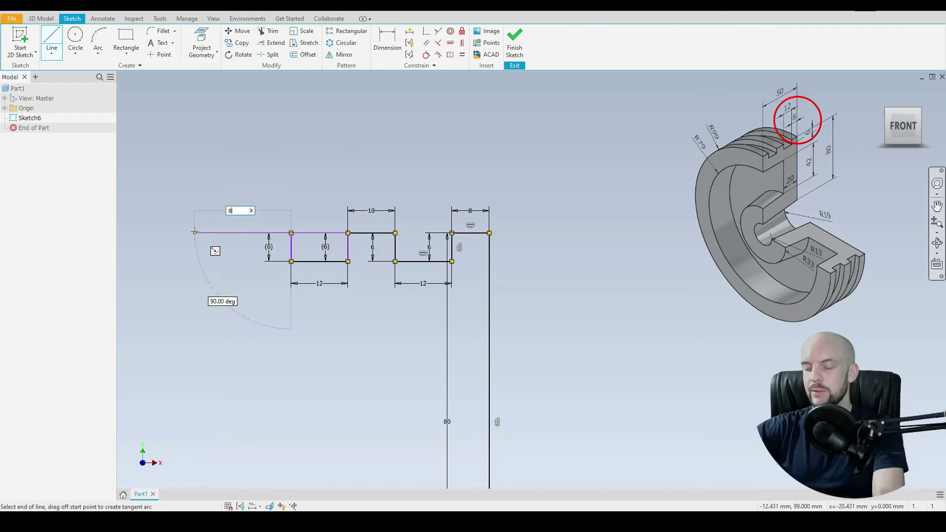
{"action": "key", "text": "Return"}
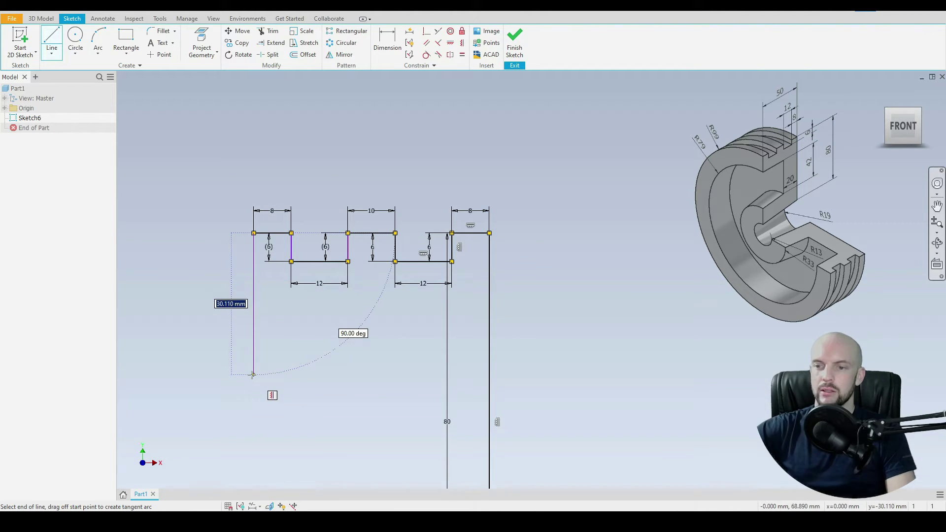
Finish the left side line below the grooves and constrain it vertical
{"action": "left_click", "coordinate": [253, 374]}
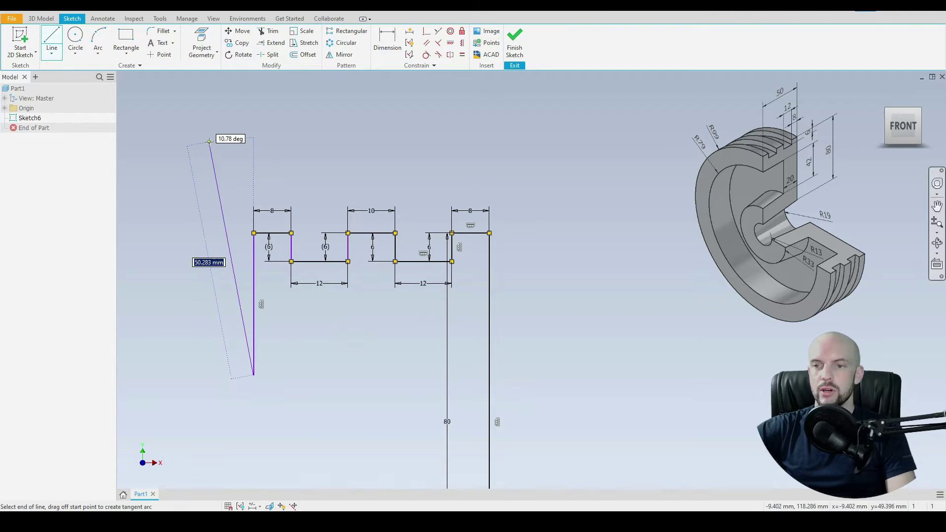
{"action": "right_click", "coordinate": [212, 145]}
{"action": "left_click", "coordinate": [257, 146]}
{"action": "middle_click_drag", "start_coordinate": [255, 185], "coordinate": [269, 156]}
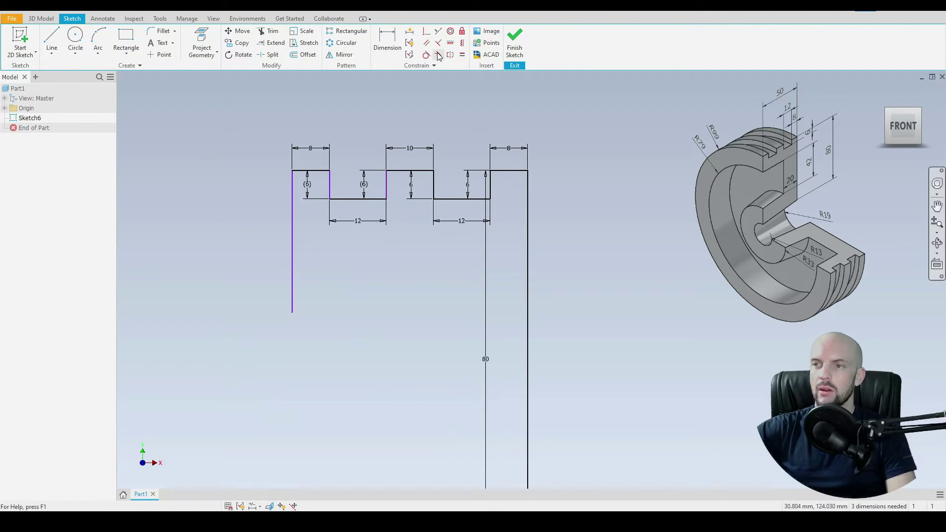
{"action": "left_click", "coordinate": [462, 43]}
{"action": "scroll", "coordinate": [379, 172], "scroll_direction": "up", "scroll_amount": 6}
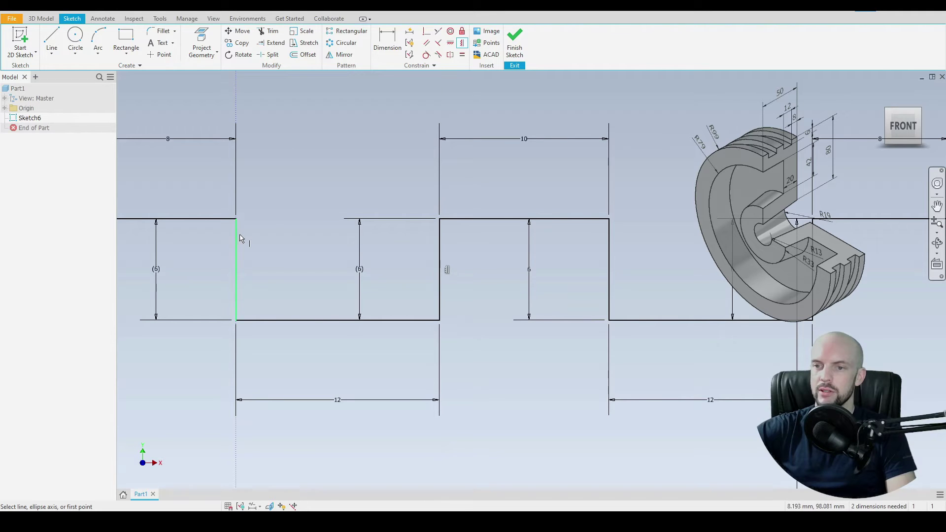
{"action": "scroll", "coordinate": [322, 186], "scroll_direction": "down", "scroll_amount": 5}
{"action": "right_click", "coordinate": [187, 132]}
{"action": "left_click", "coordinate": [214, 134]}
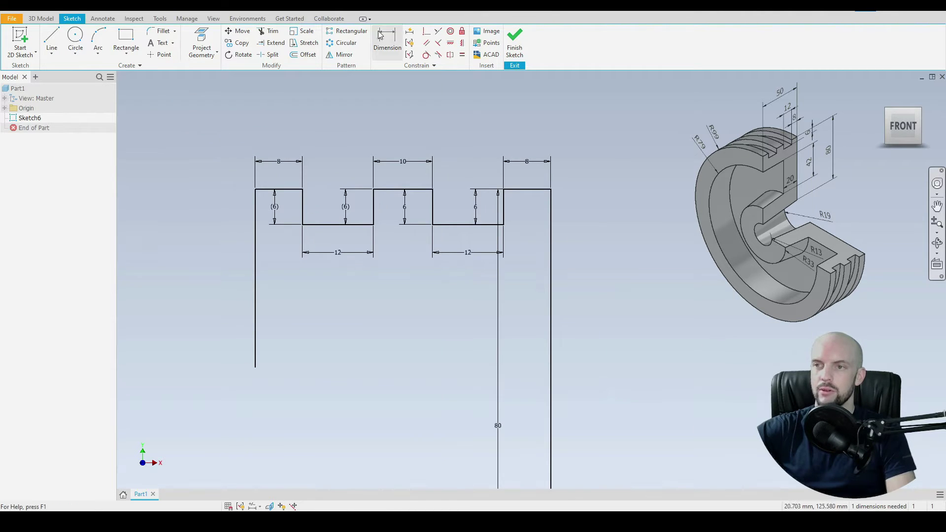
Add a height dimension from the left line's lower end to the base line
{"action": "left_click", "coordinate": [387, 37]}
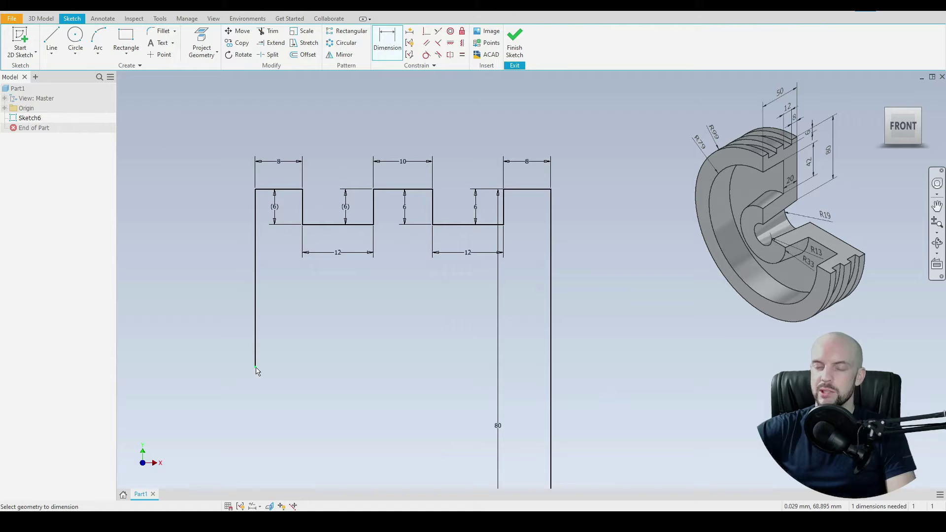
{"action": "scroll", "coordinate": [289, 351], "scroll_direction": "down", "scroll_amount": 4}
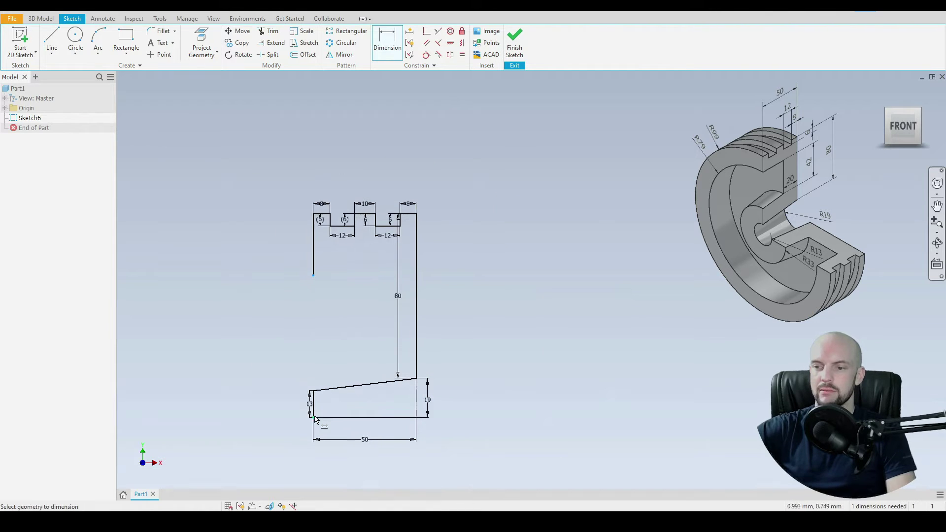
{"action": "left_click", "coordinate": [314, 419]}
{"action": "left_click", "coordinate": [256, 346]}
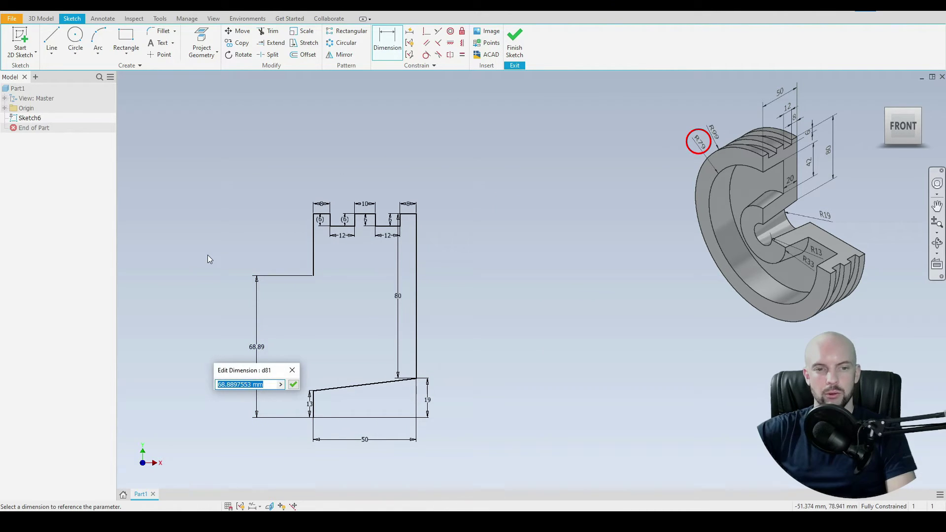
Set the left height to 79 mm and draw a horizontal step with a vertical drop
{"action": "type", "text": "79"}
{"action": "key", "text": "Return"}
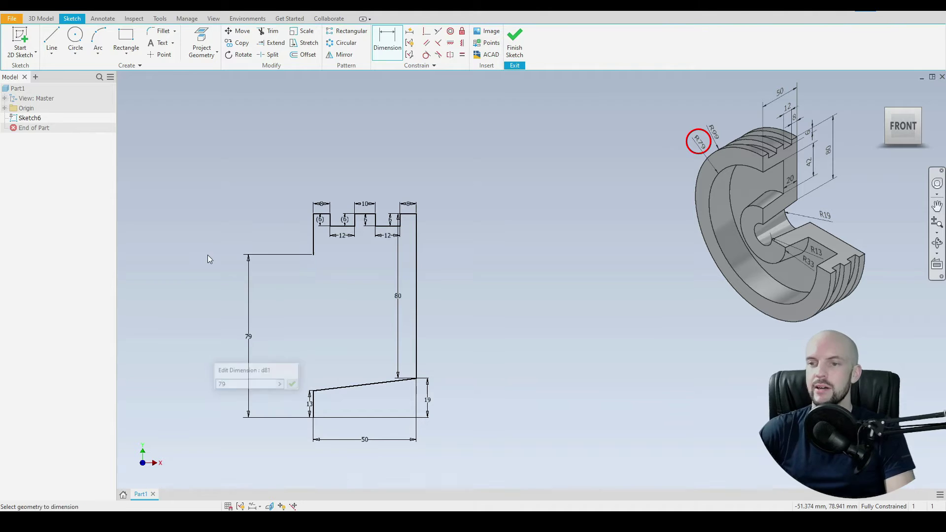
{"action": "left_click", "coordinate": [52, 41]}
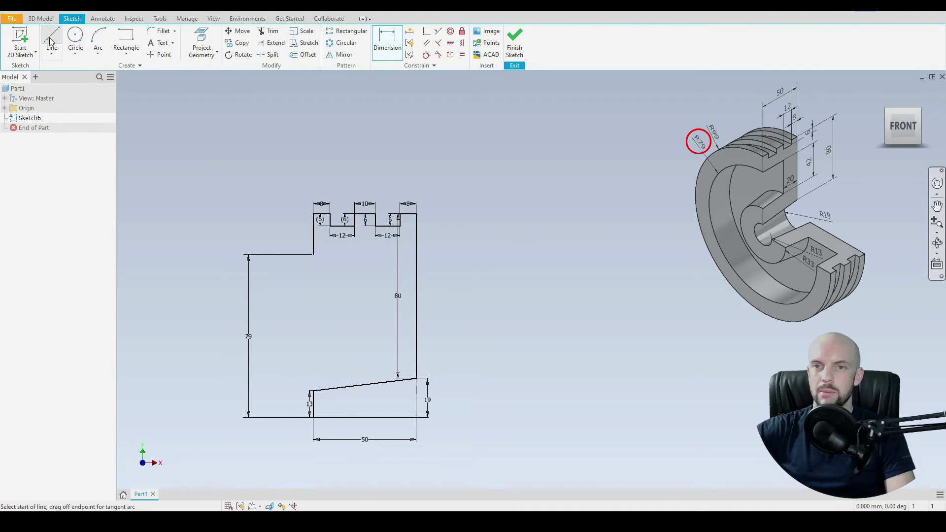
{"action": "left_click", "coordinate": [313, 255]}
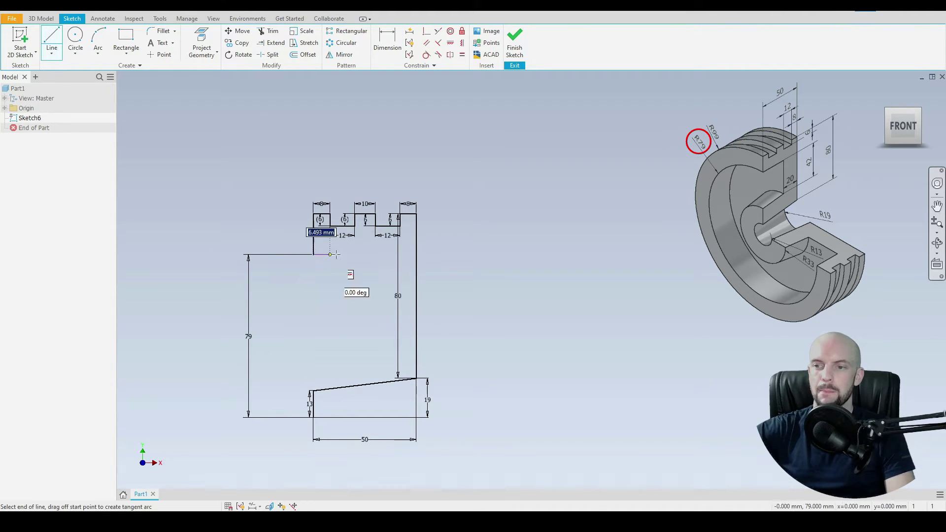
{"action": "left_click", "coordinate": [383, 255]}
{"action": "left_click", "coordinate": [384, 325]}
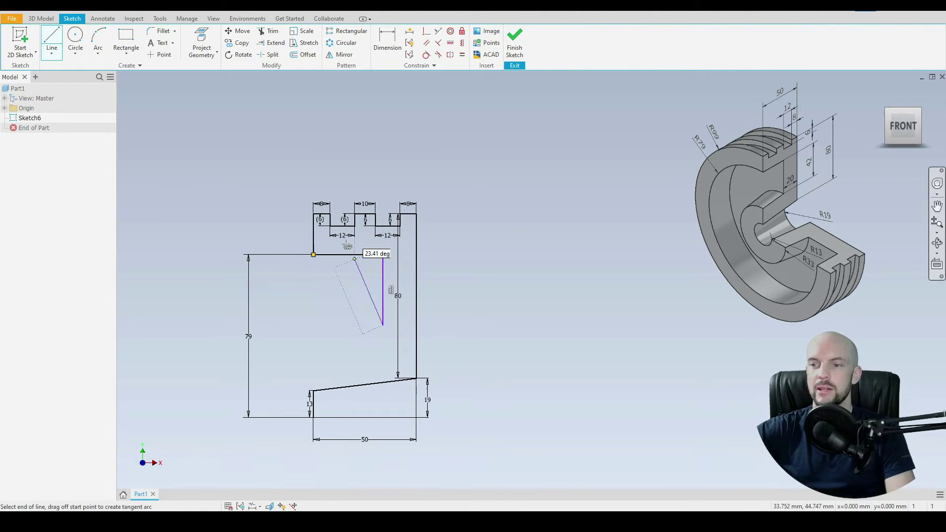
{"action": "right_click", "coordinate": [291, 157]}
{"action": "left_click", "coordinate": [316, 138]}
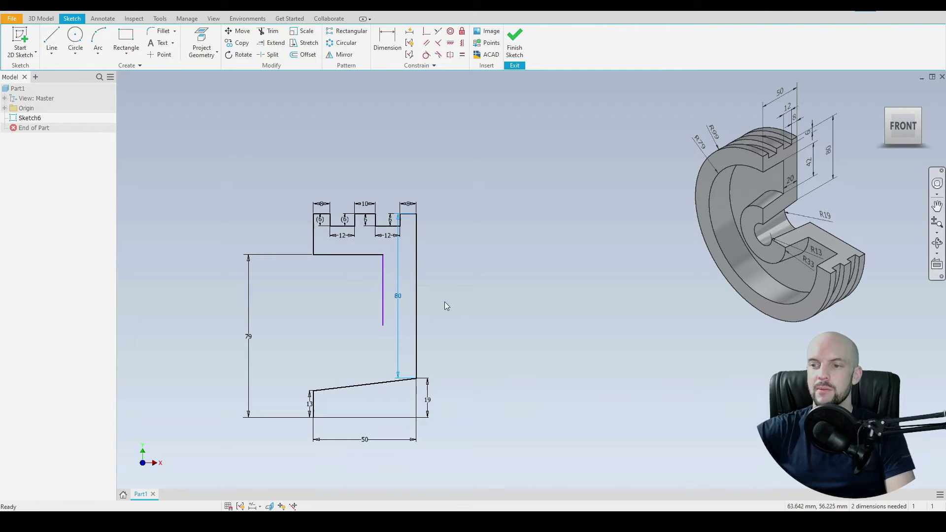
Move the 80 dimension aside and place the inner wall 20 mm from the right edge
{"action": "left_click", "coordinate": [486, 296]}
{"action": "left_click", "coordinate": [386, 45]}
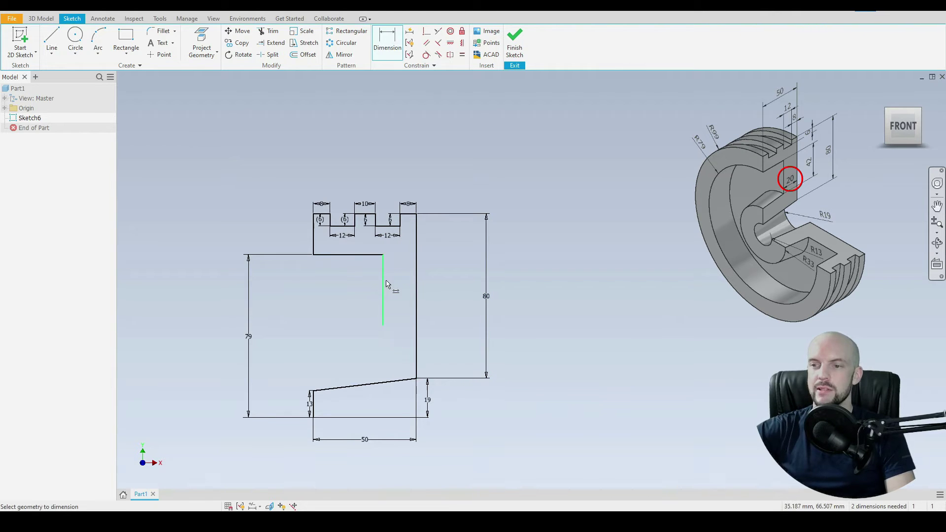
{"action": "left_click", "coordinate": [384, 284]}
{"action": "left_click", "coordinate": [416, 283]}
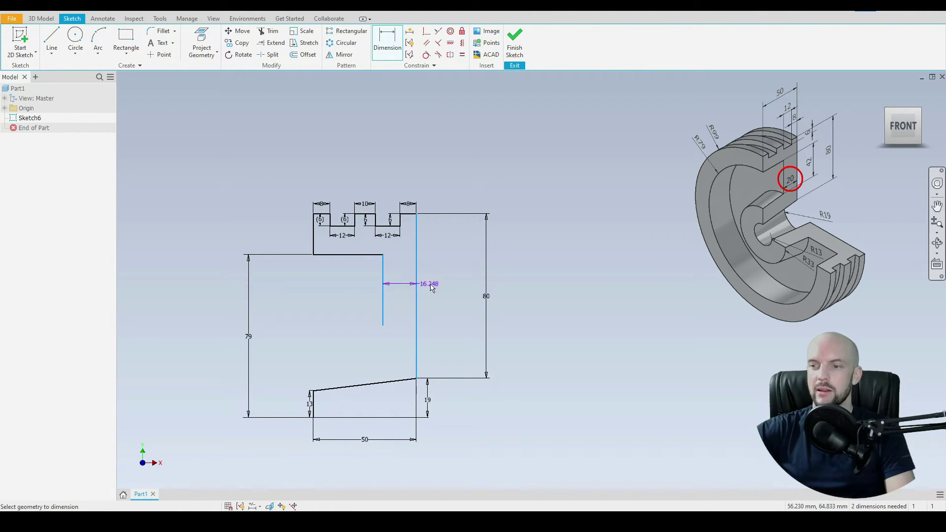
{"action": "left_click", "coordinate": [440, 288]}
{"action": "left_click", "coordinate": [440, 289]}
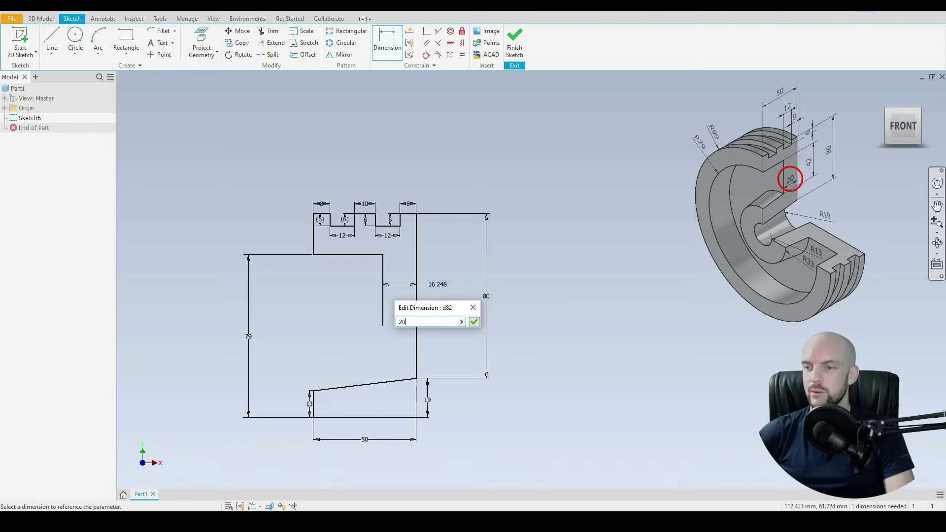
{"action": "key", "text": "Return"}
{"action": "left_click", "coordinate": [52, 39]}
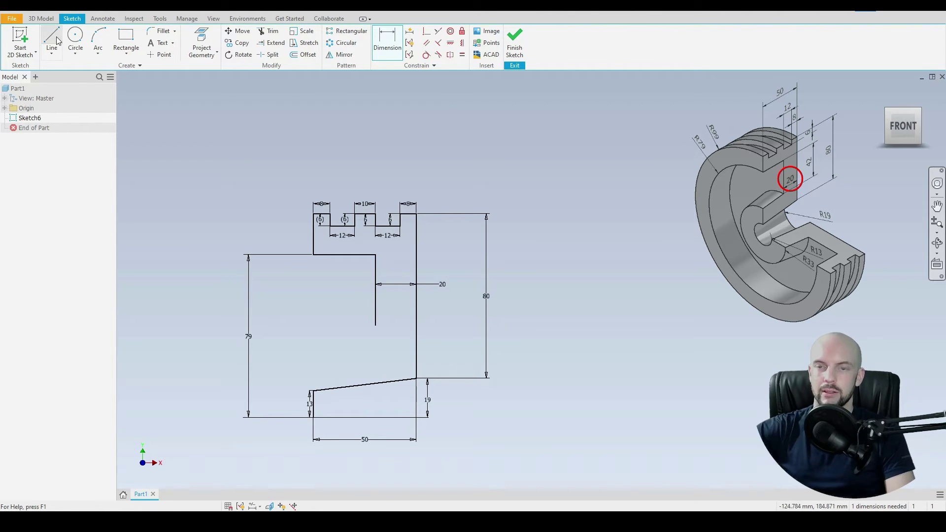
Draw a slanted line from the drop's foot and make it parallel to the lower slope
{"action": "left_click", "coordinate": [375, 325]}
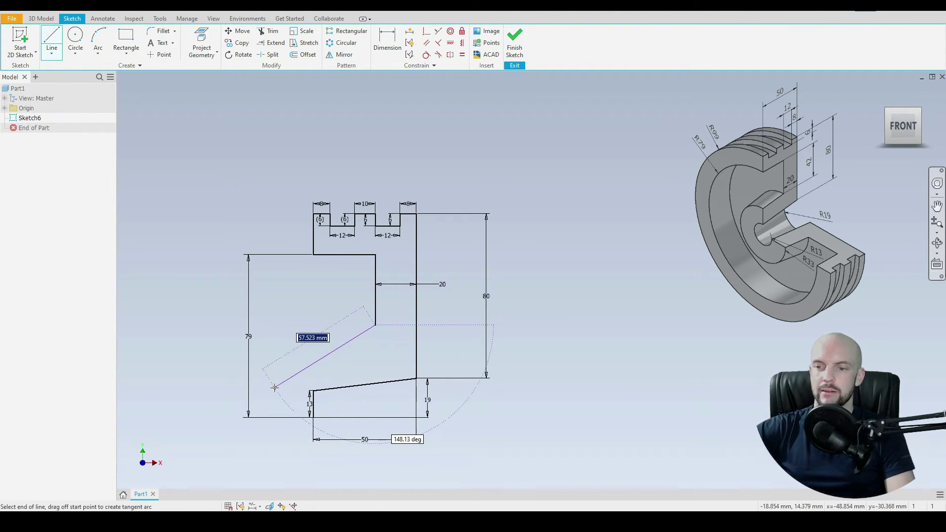
{"action": "left_click", "coordinate": [274, 390]}
{"action": "right_click", "coordinate": [211, 194]}
{"action": "left_click", "coordinate": [248, 195]}
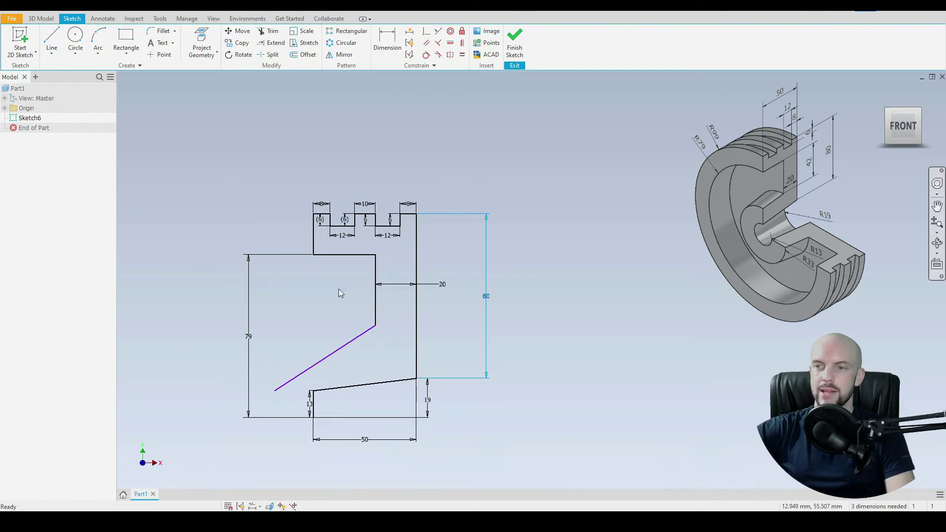
{"action": "left_click", "coordinate": [425, 46]}
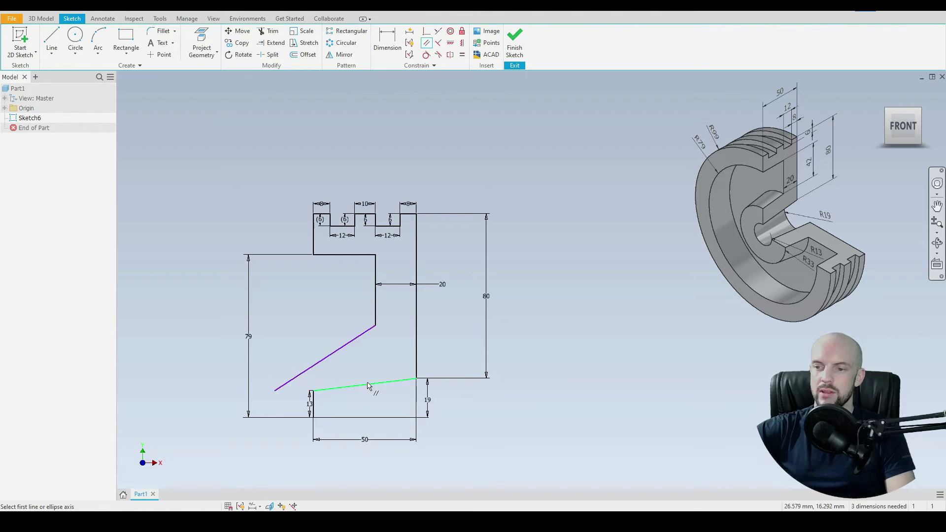
{"action": "left_click", "coordinate": [359, 335]}
{"action": "left_click", "coordinate": [367, 386]}
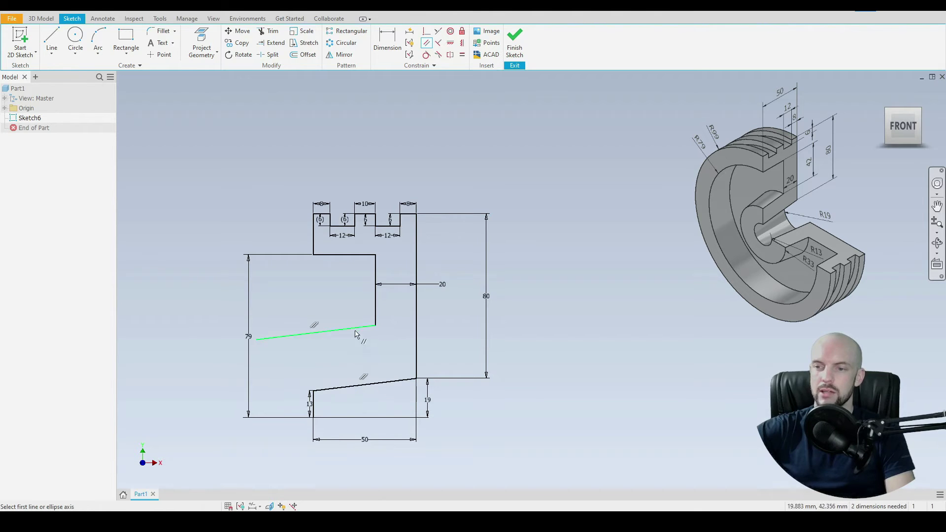
{"action": "right_click", "coordinate": [198, 189]}
{"action": "left_click", "coordinate": [191, 148]}
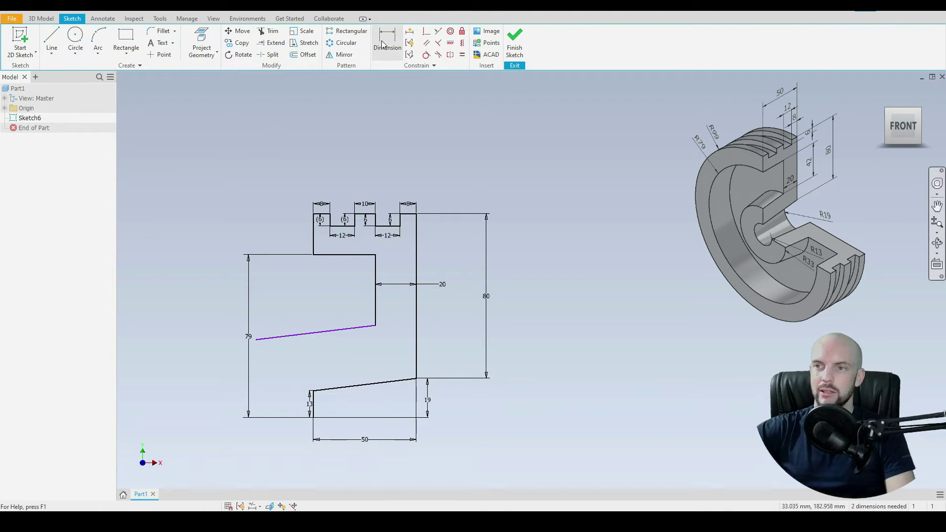
Align the slanted line's left end vertically with the lower-left corner
{"action": "left_click", "coordinate": [462, 43]}
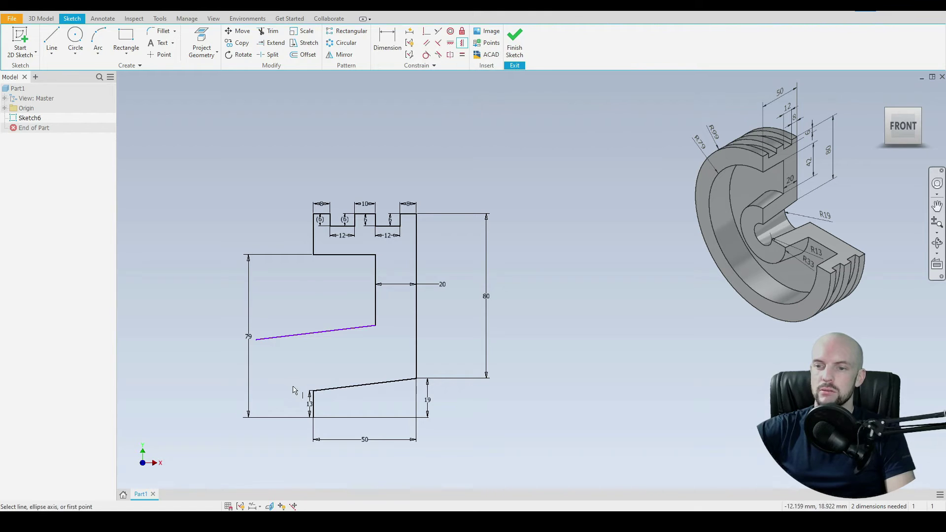
{"action": "left_click", "coordinate": [257, 345]}
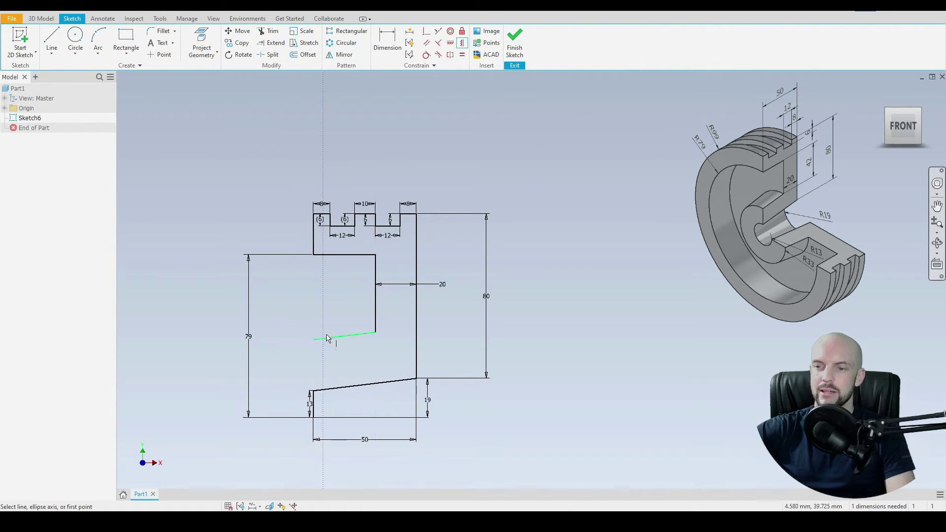
{"action": "left_click", "coordinate": [380, 43]}
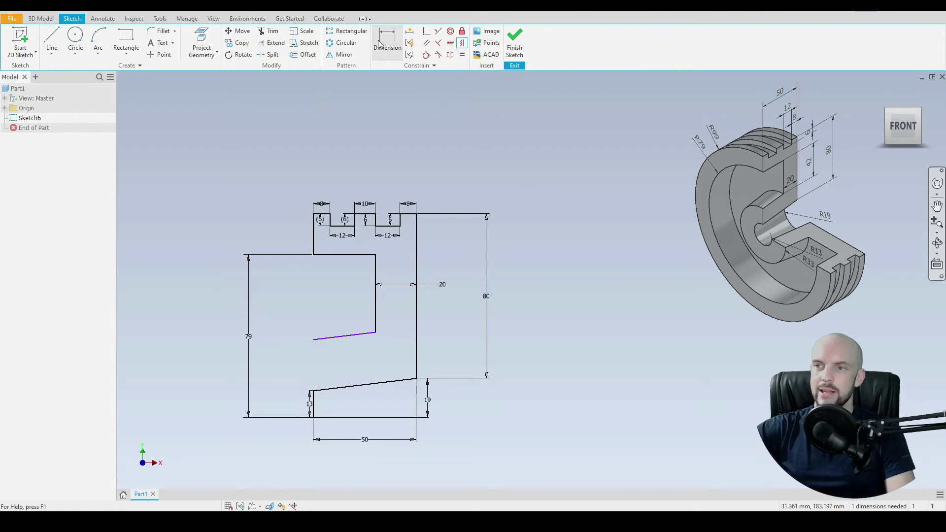
Fix the slanted edge's left end 33 mm above the base and close the profile with a vertical line
{"action": "left_click", "coordinate": [275, 383]}
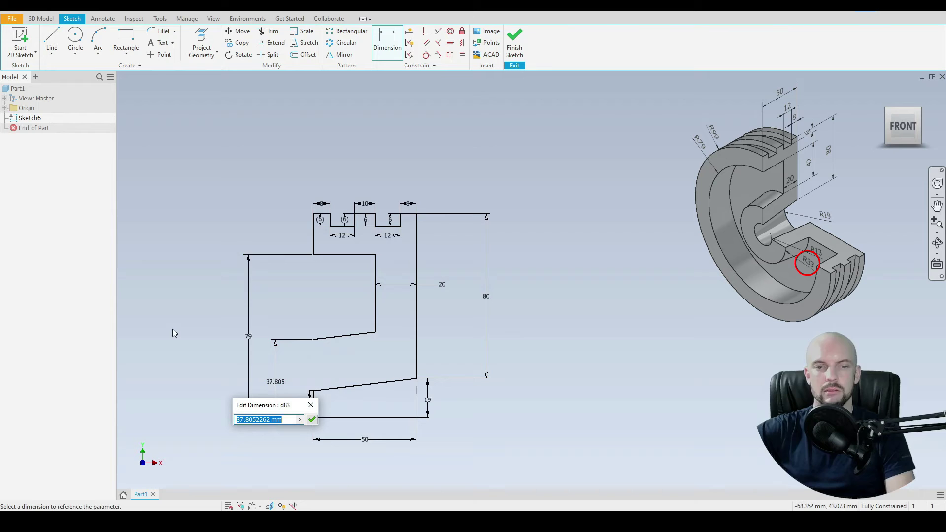
{"action": "type", "text": "33"}
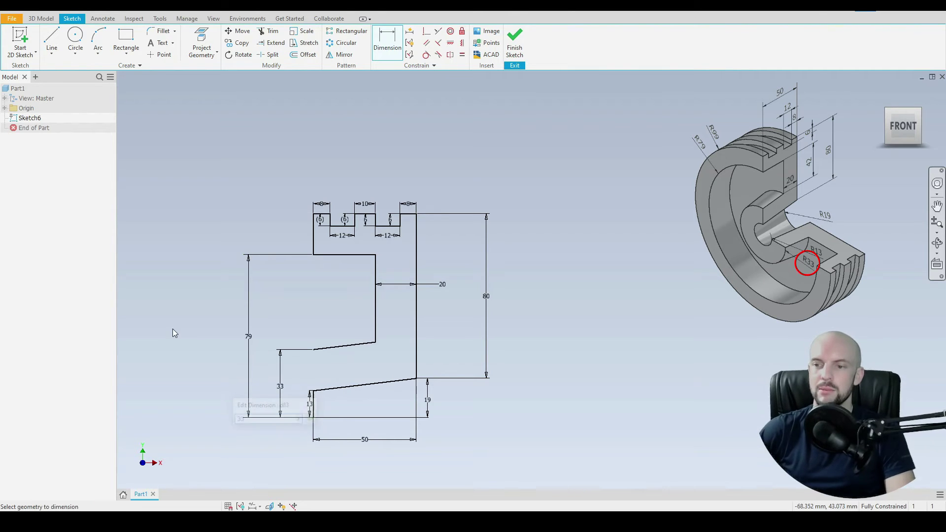
{"action": "key", "text": "Return"}
{"action": "left_click", "coordinate": [52, 39]}
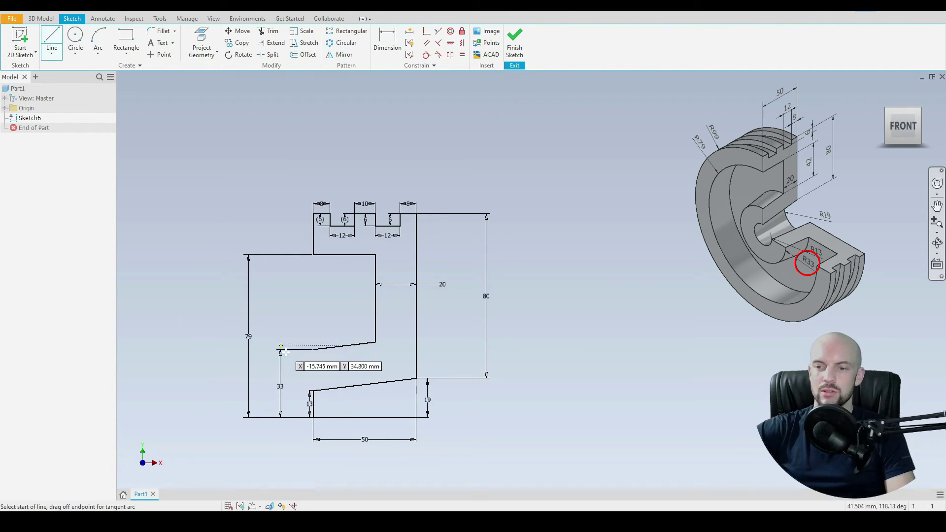
{"action": "left_click", "coordinate": [313, 350]}
{"action": "left_click", "coordinate": [311, 390]}
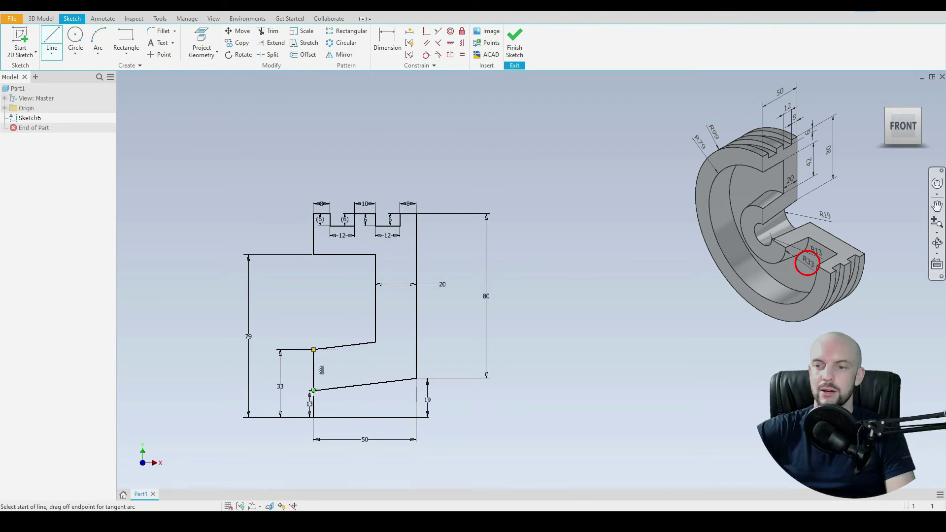
{"action": "key", "text": "Escape"}
Draw a horizontal line along the base from the bottom-left corner and convert it to construction geometry
{"action": "key", "text": "l"}
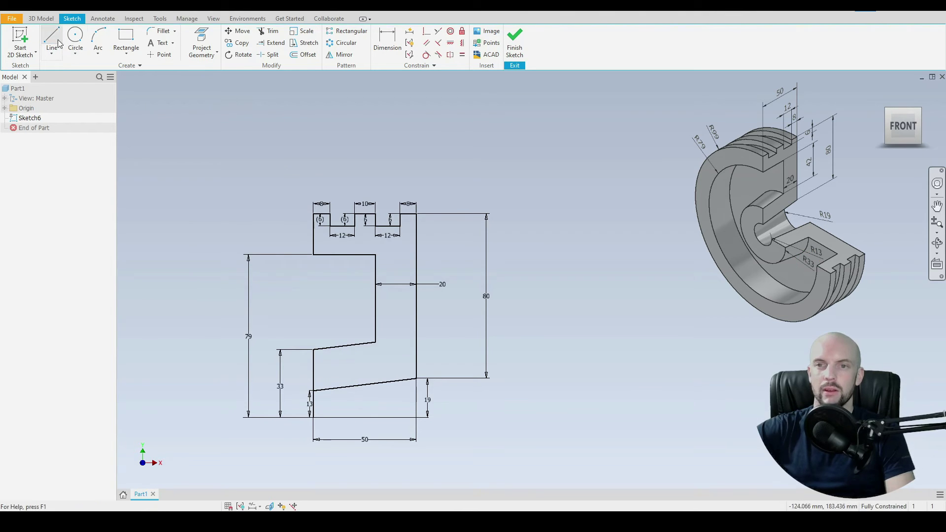
{"action": "left_click", "coordinate": [313, 418]}
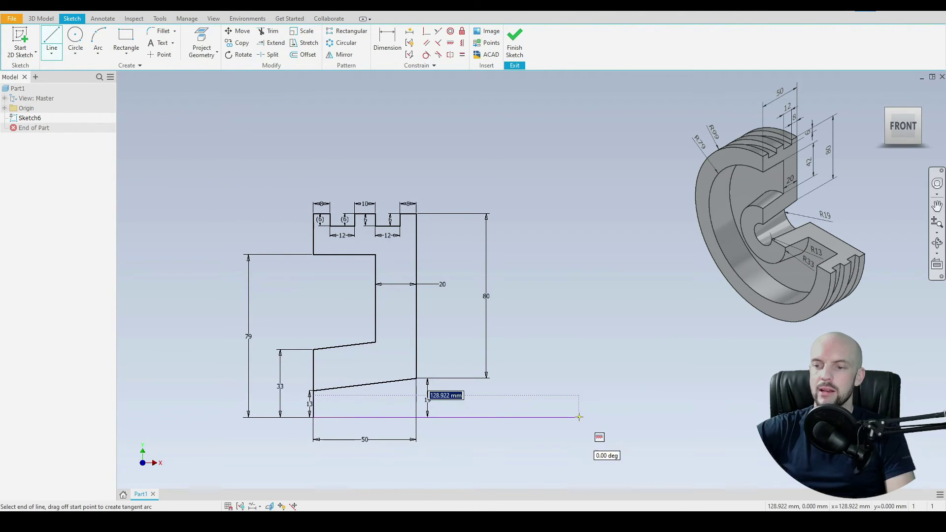
{"action": "left_click", "coordinate": [571, 418]}
{"action": "right_click", "coordinate": [574, 344]}
{"action": "left_click", "coordinate": [574, 315]}
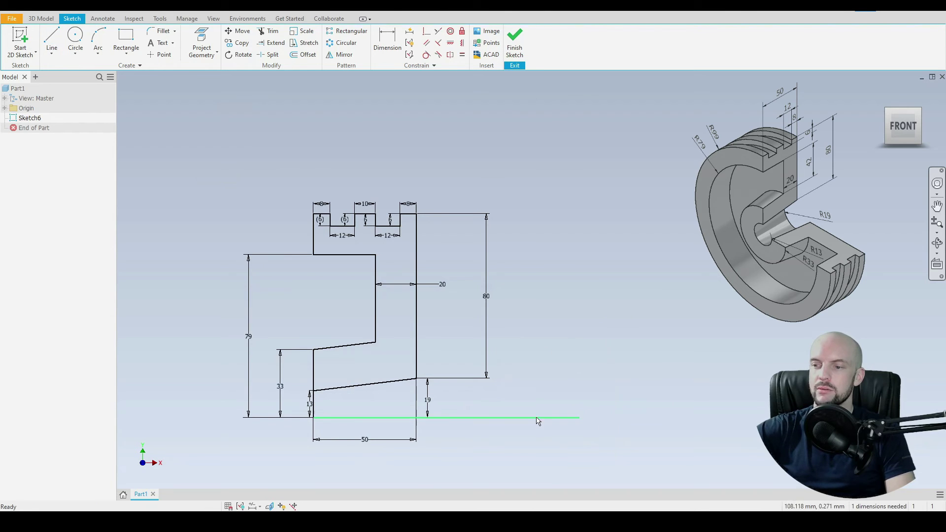
{"action": "right_click", "coordinate": [535, 418]}
{"action": "left_click", "coordinate": [572, 418]}
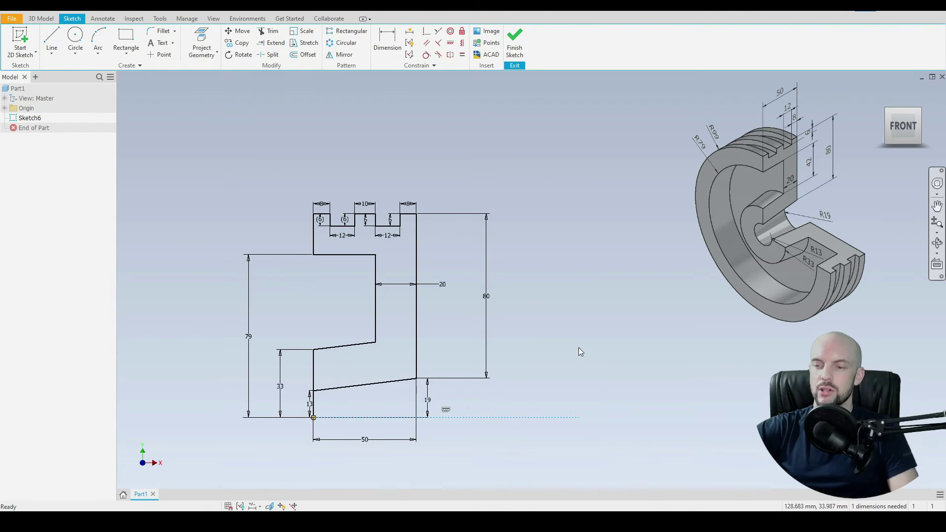
{"action": "left_click", "coordinate": [41, 18]}
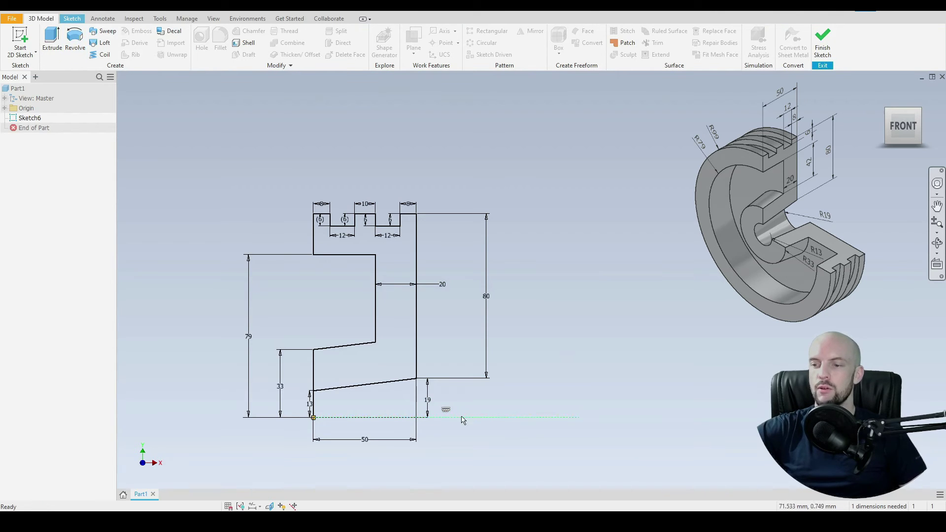
Revolve the profile 270° about the dashed construction line, reversing the sweep direction
{"action": "left_click", "coordinate": [74, 40]}
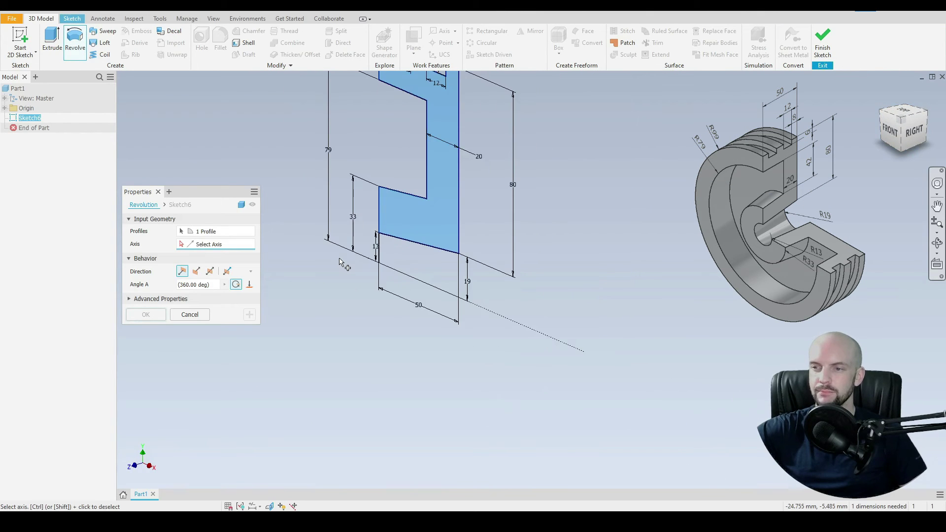
{"action": "middle_click_drag", "start_coordinate": [339, 263], "coordinate": [440, 255], "text": "shift"}
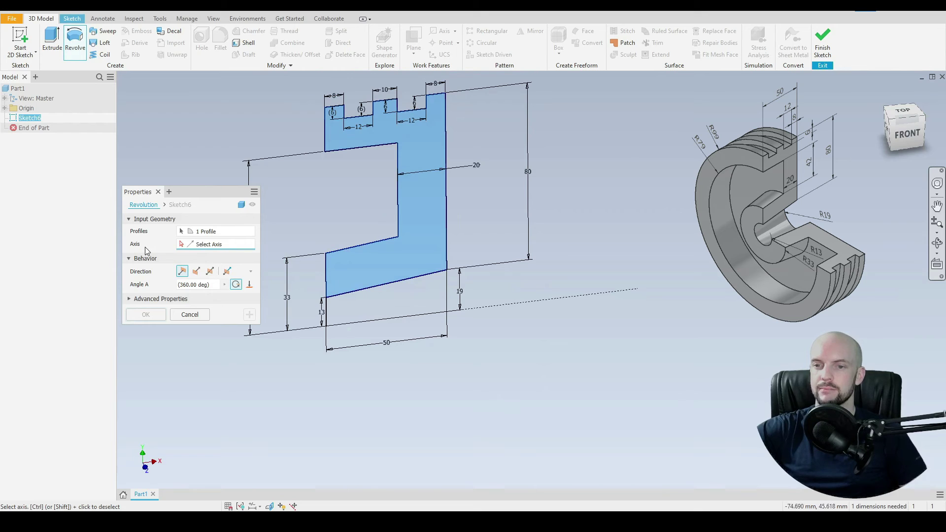
{"action": "left_click", "coordinate": [548, 299]}
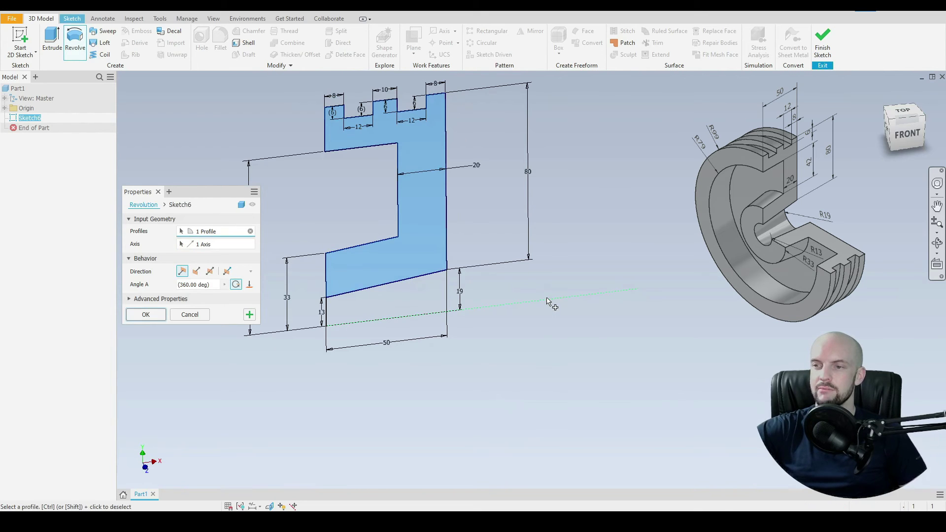
{"action": "scroll", "coordinate": [535, 315], "scroll_direction": "down", "scroll_amount": 3}
{"action": "middle_click_drag", "start_coordinate": [536, 315], "coordinate": [277, 278], "text": "shift"}
{"action": "left_click", "coordinate": [221, 285]}
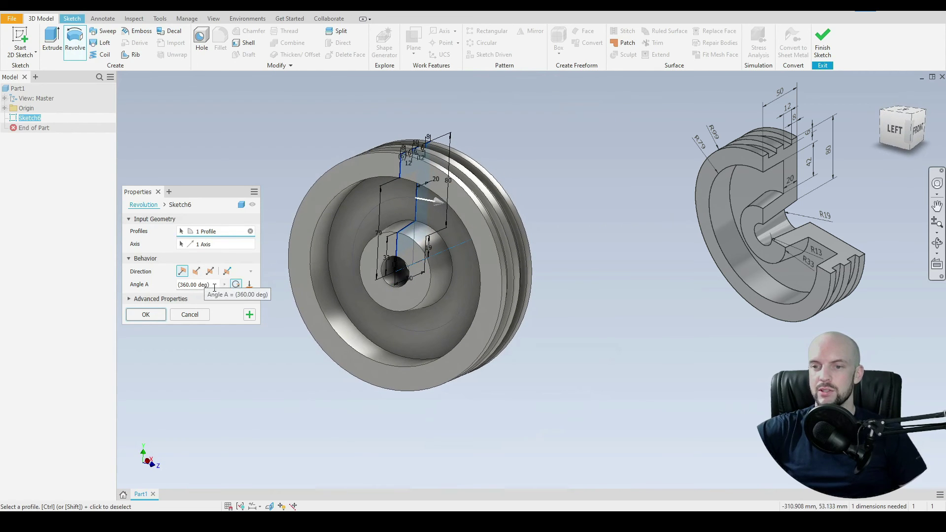
{"action": "type", "text": "270"}
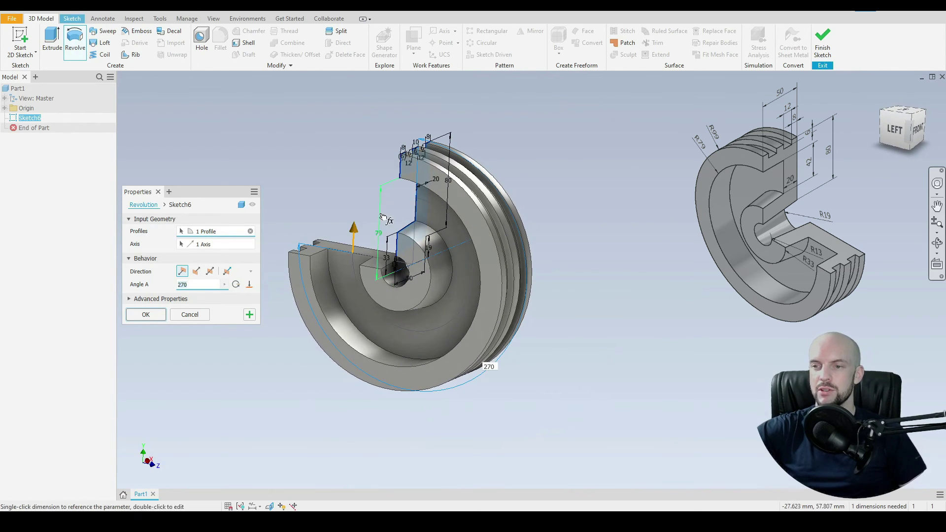
{"action": "left_click", "coordinate": [196, 271]}
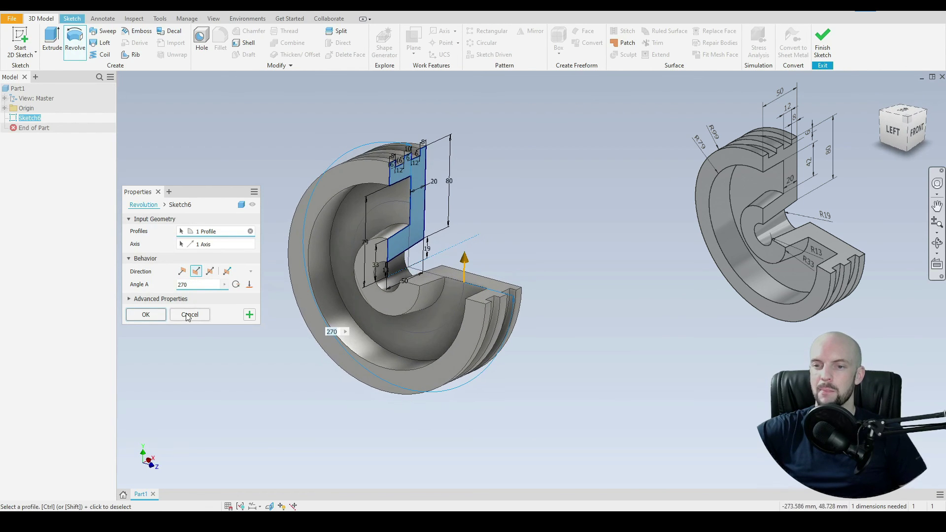
{"action": "left_click", "coordinate": [159, 318]}
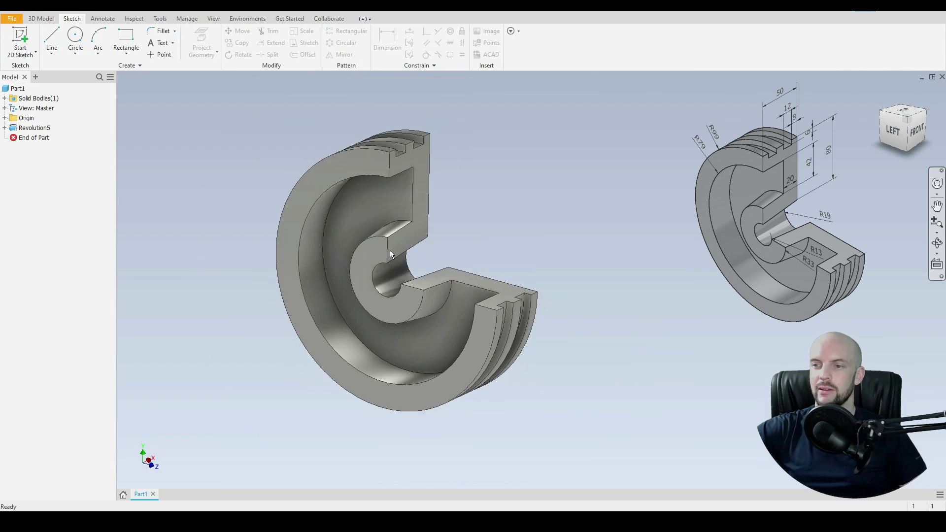
{"action": "middle_click_drag", "start_coordinate": [456, 229], "coordinate": [425, 329], "text": "shift"}
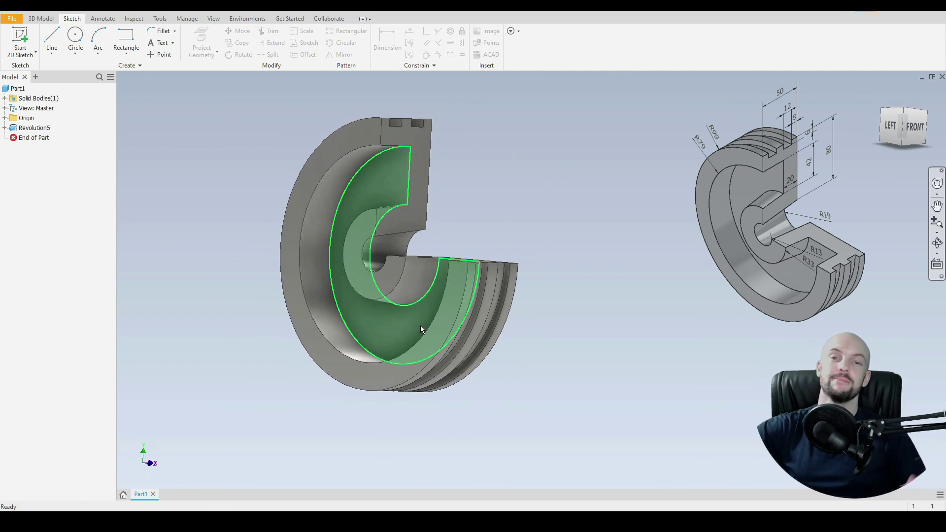